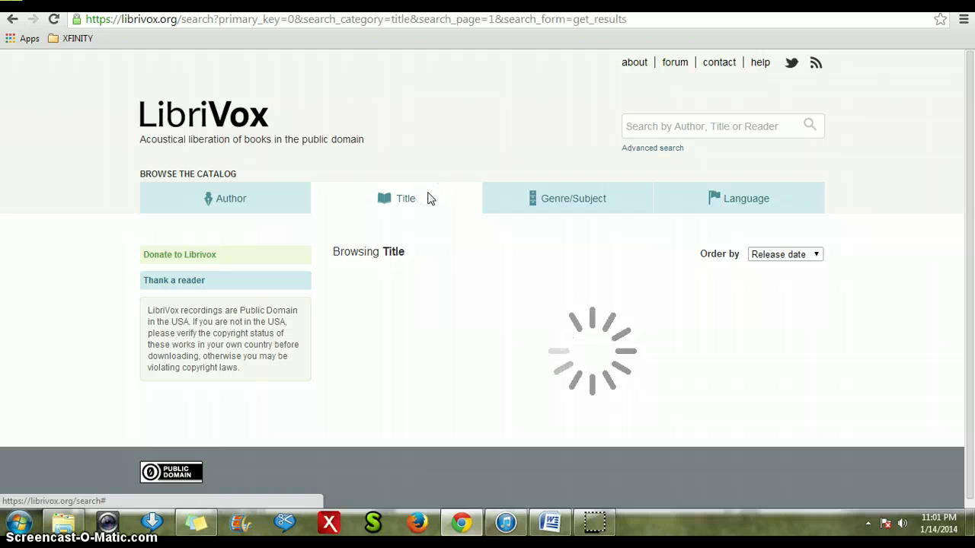
Search the catalog for "Rapunzel" and open the collection Children's Short Works, Vol. 001
{"action": "left_click", "coordinate": [657, 129]}
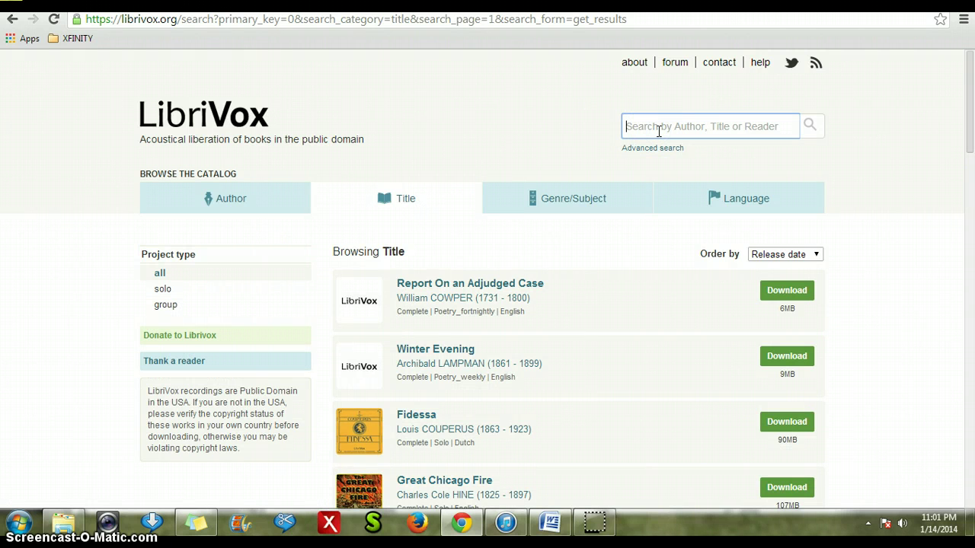
{"action": "type", "text": "Rapunzel"}
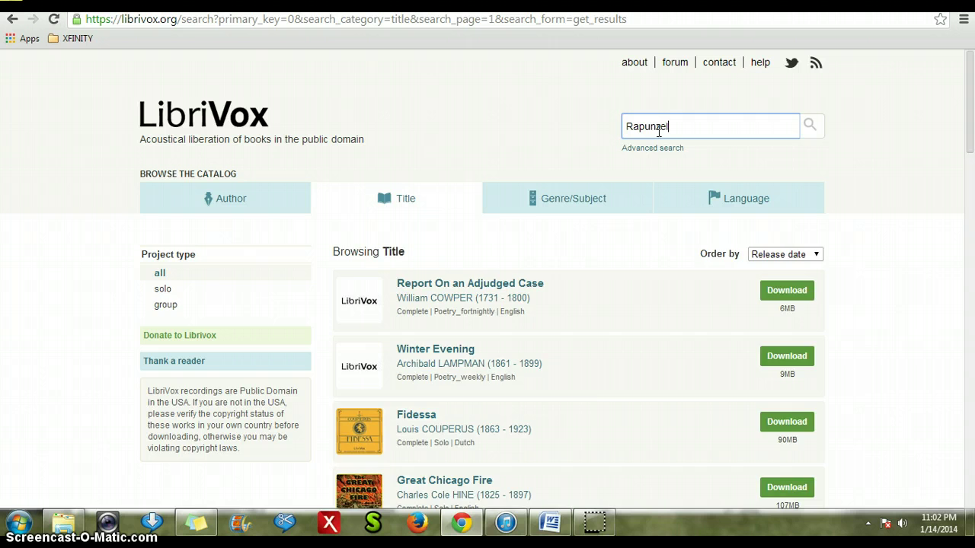
{"action": "key", "text": "Return"}
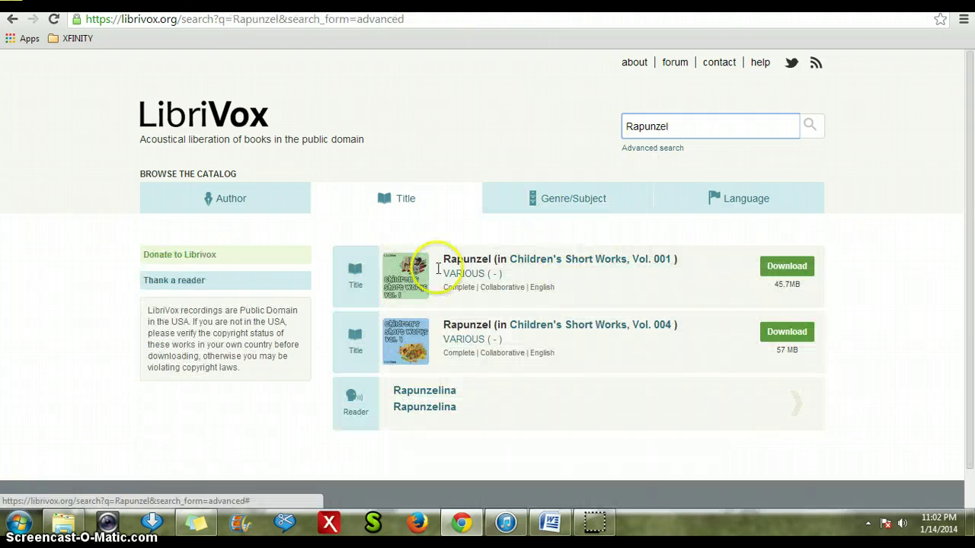
{"action": "left_click", "coordinate": [531, 261]}
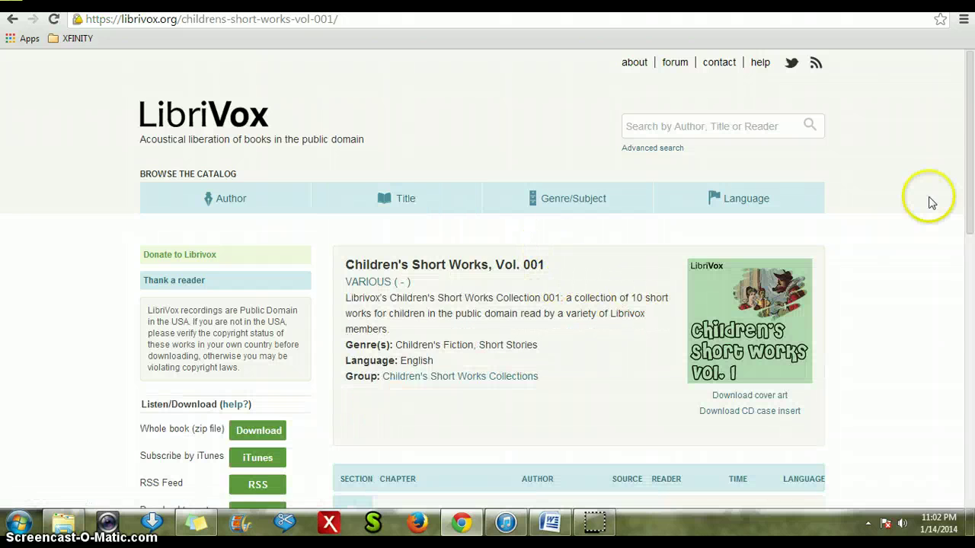
Review the chapter list of Children's Short Works, Vol. 001 and download the whole book as a zip file
{"action": "left_click_drag", "start_coordinate": [971, 169], "coordinate": [970, 397]}
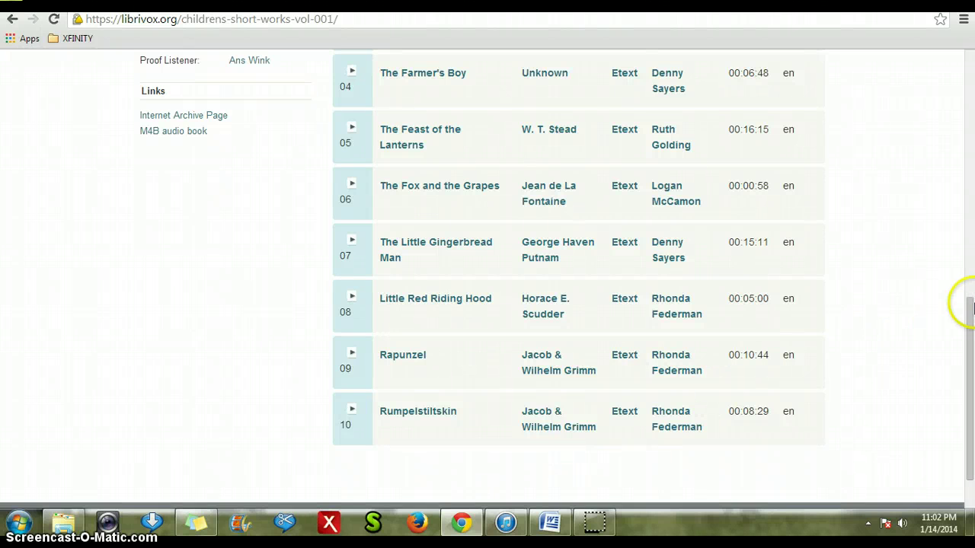
{"action": "left_click_drag", "start_coordinate": [970, 317], "coordinate": [970, 115]}
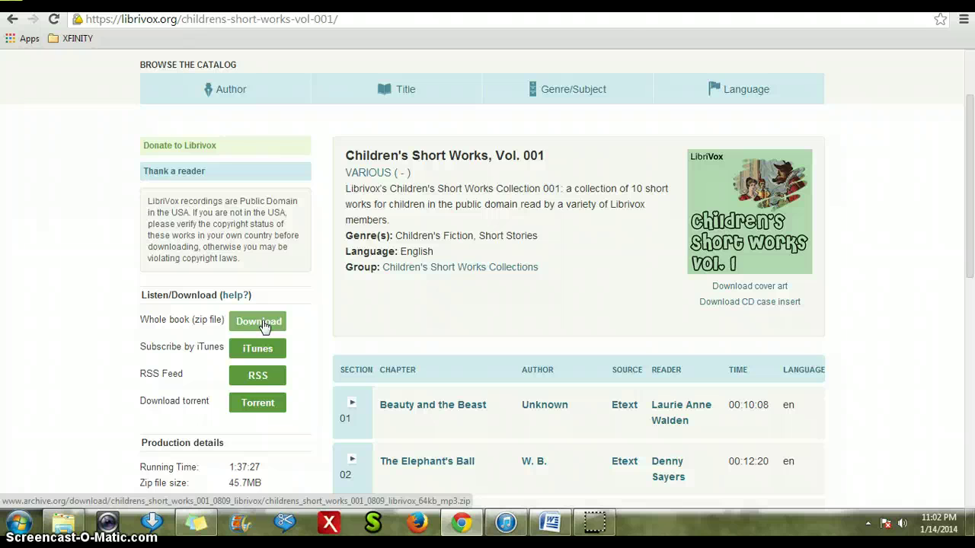
{"action": "left_click", "coordinate": [425, 328]}
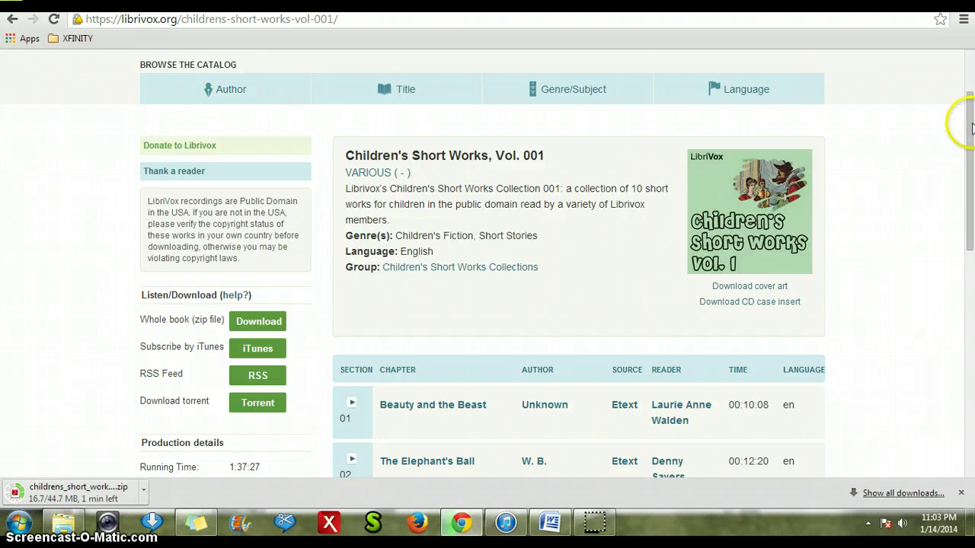
Return to the LibriVox home page and view its Read and Listen sections
{"action": "left_click_drag", "start_coordinate": [966, 120], "coordinate": [972, 34]}
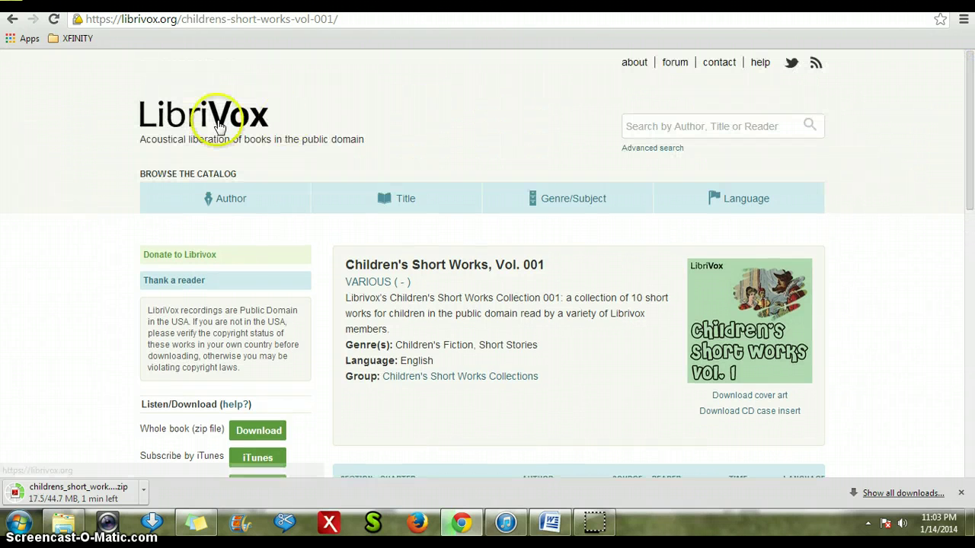
{"action": "left_click", "coordinate": [218, 127]}
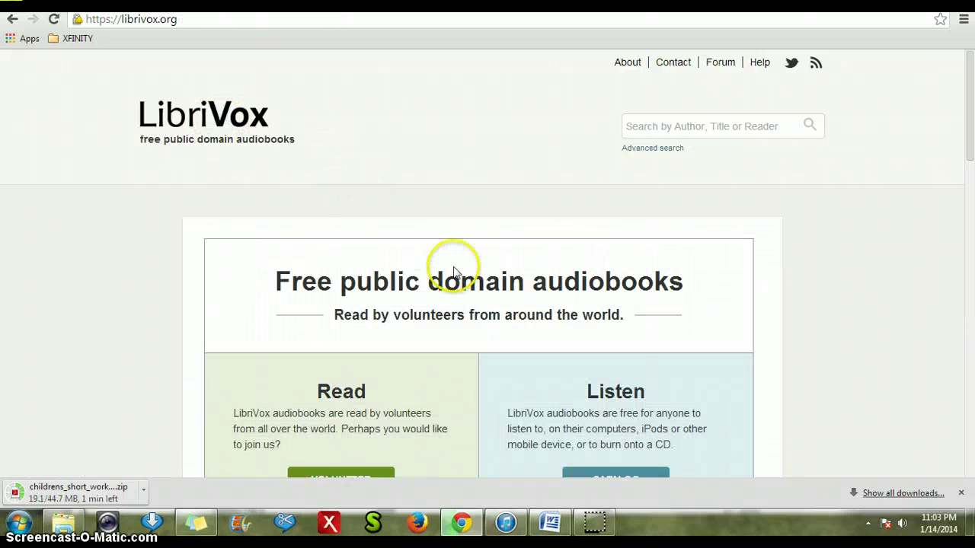
{"action": "middle_click", "coordinate": [457, 276]}
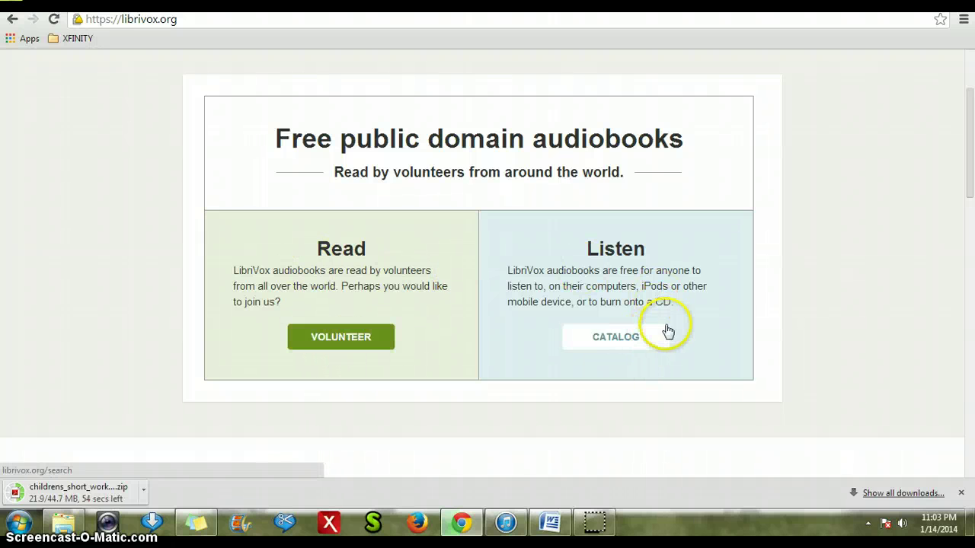
{"action": "left_click_drag", "start_coordinate": [970, 168], "coordinate": [972, 90]}
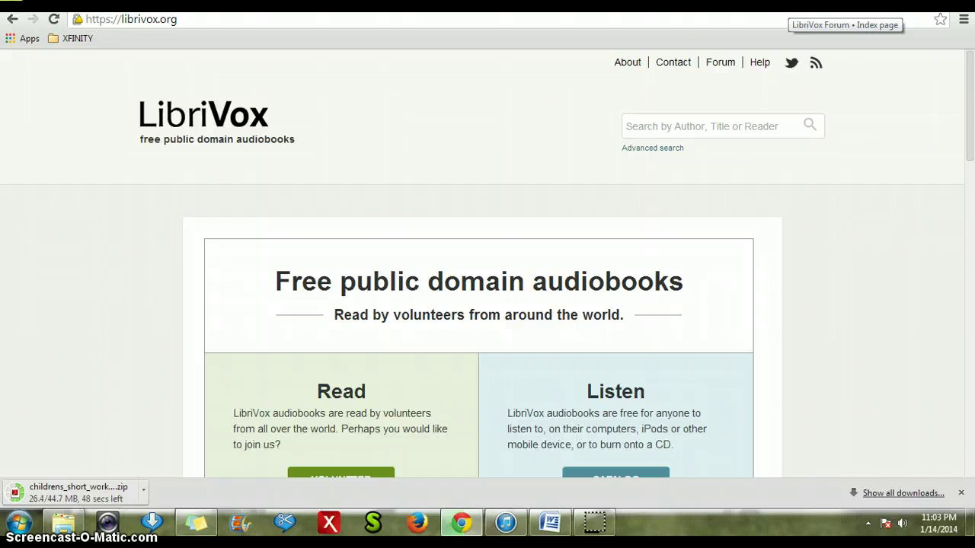
Switch to the LibriVox forum index, look through its boards and open the Going Solo board
{"action": "left_click", "coordinate": [800, 3]}
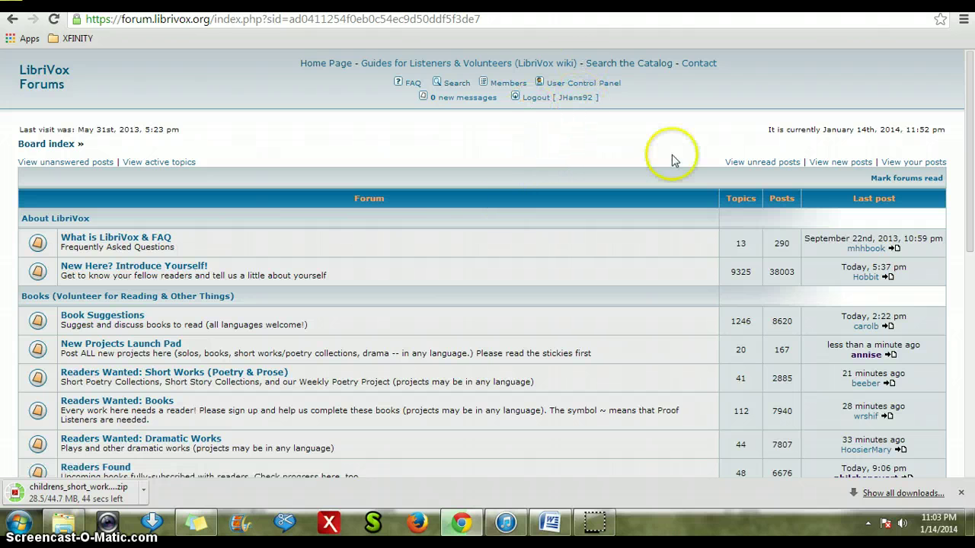
{"action": "left_click_drag", "start_coordinate": [971, 115], "coordinate": [972, 221]}
{"action": "scroll", "coordinate": [523, 300], "scroll_direction": "down", "scroll_amount": 2}
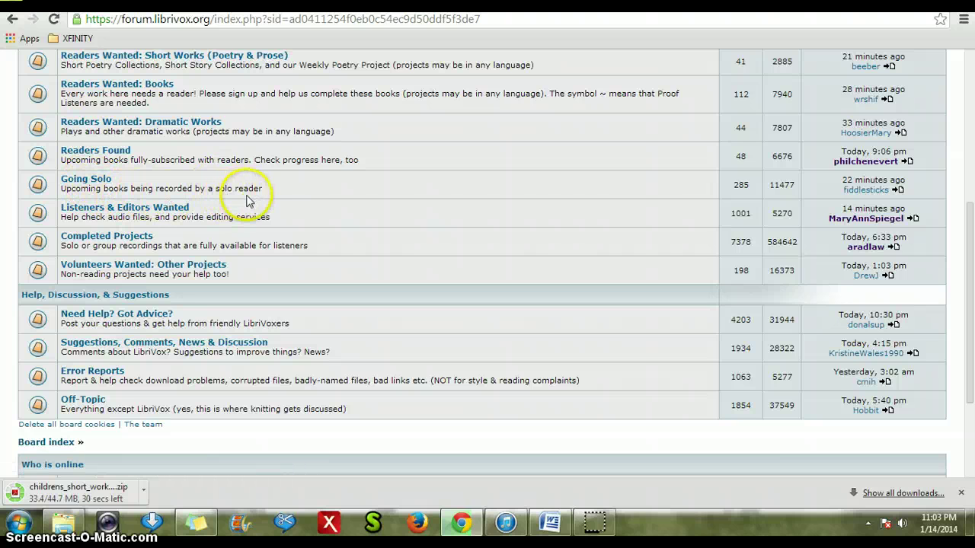
{"action": "left_click", "coordinate": [74, 183]}
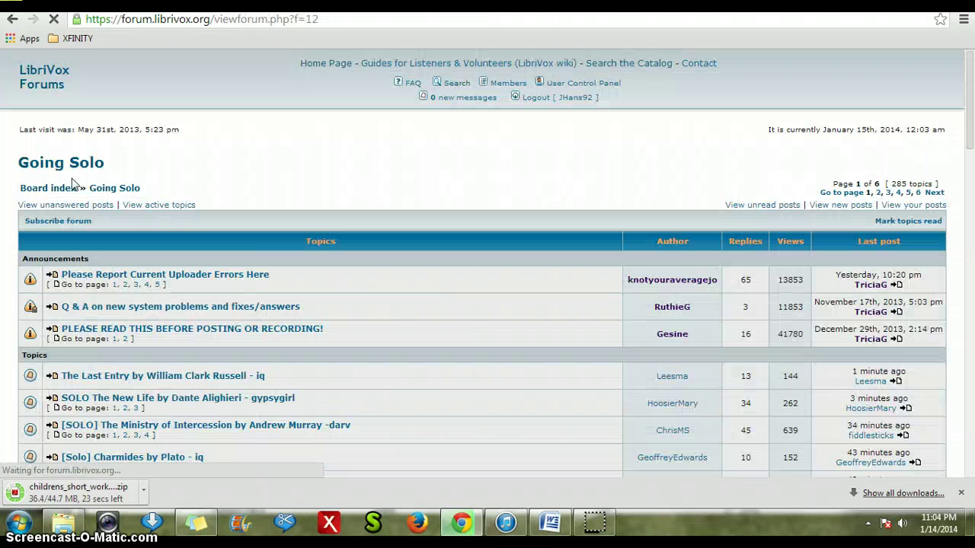
Look over the announcements and topics on the Going Solo board and dismiss the Norton performance alert
{"action": "left_click", "coordinate": [417, 346]}
{"action": "scroll", "coordinate": [416, 340], "scroll_direction": "down", "scroll_amount": 3}
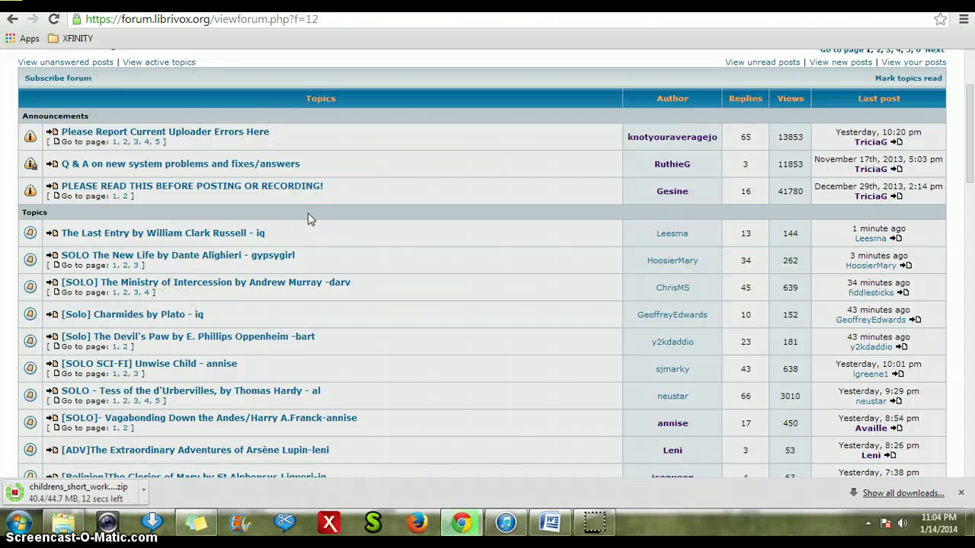
{"action": "scroll", "coordinate": [308, 216], "scroll_direction": "up", "scroll_amount": 3}
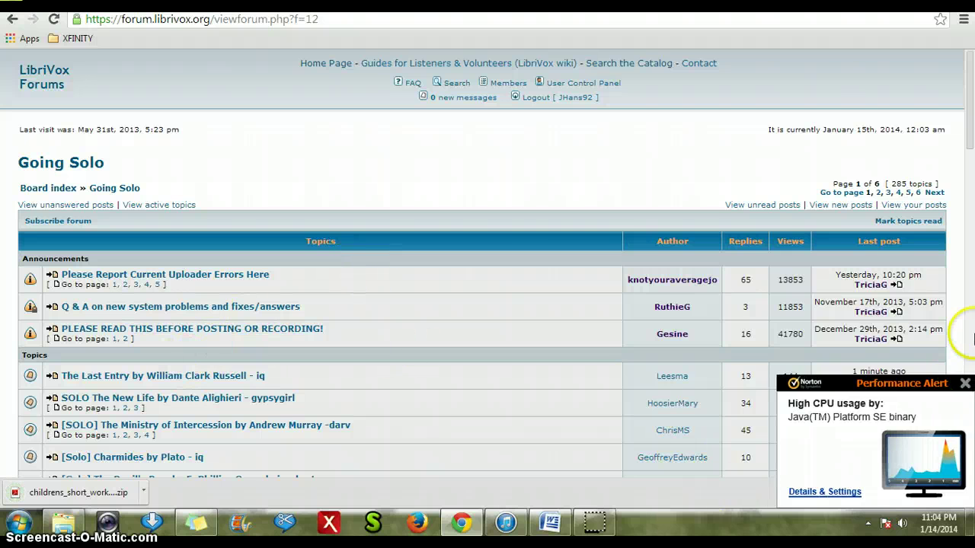
{"action": "left_click", "coordinate": [964, 382]}
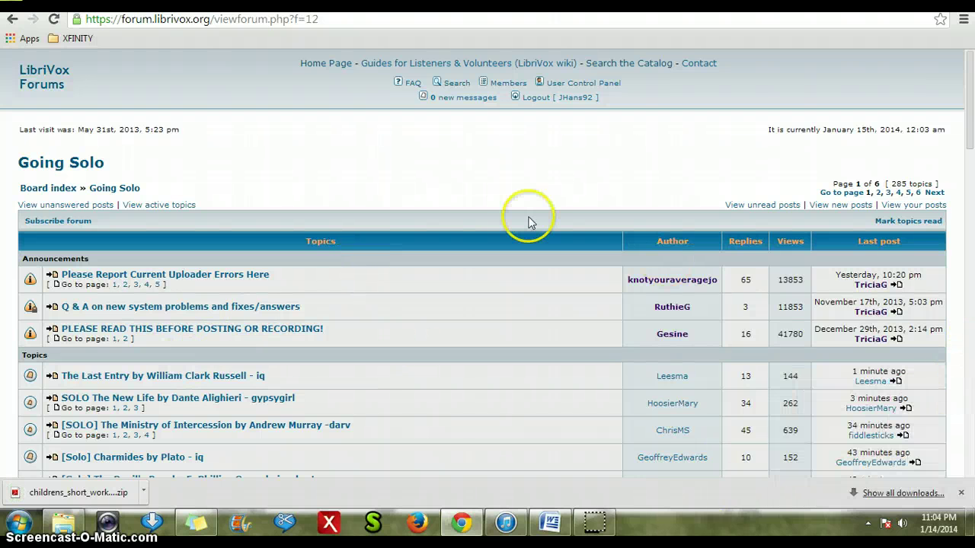
Open the announcement "PLEASE READ THIS BEFORE POSTING OR RECORDING!" and review its list of notes on recording
{"action": "left_click", "coordinate": [235, 338]}
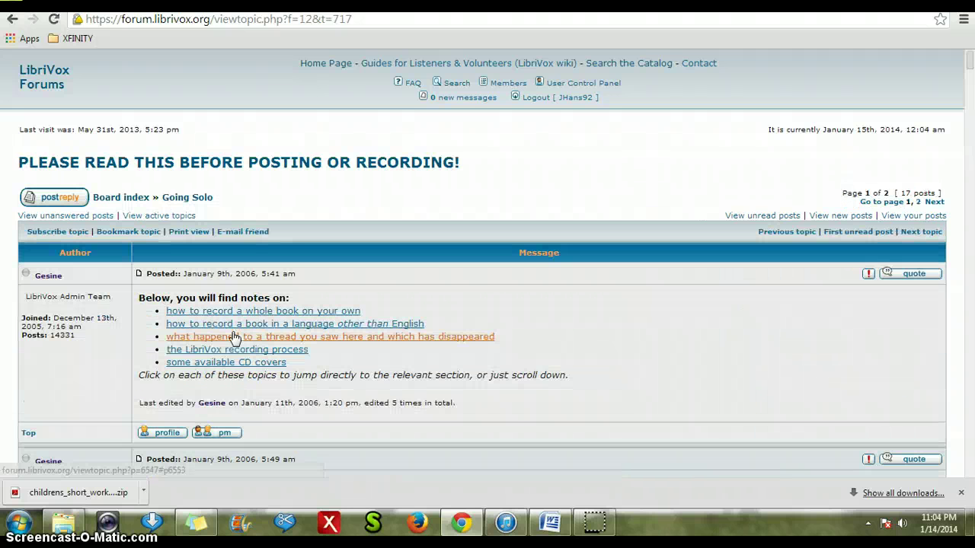
{"action": "left_click", "coordinate": [283, 316]}
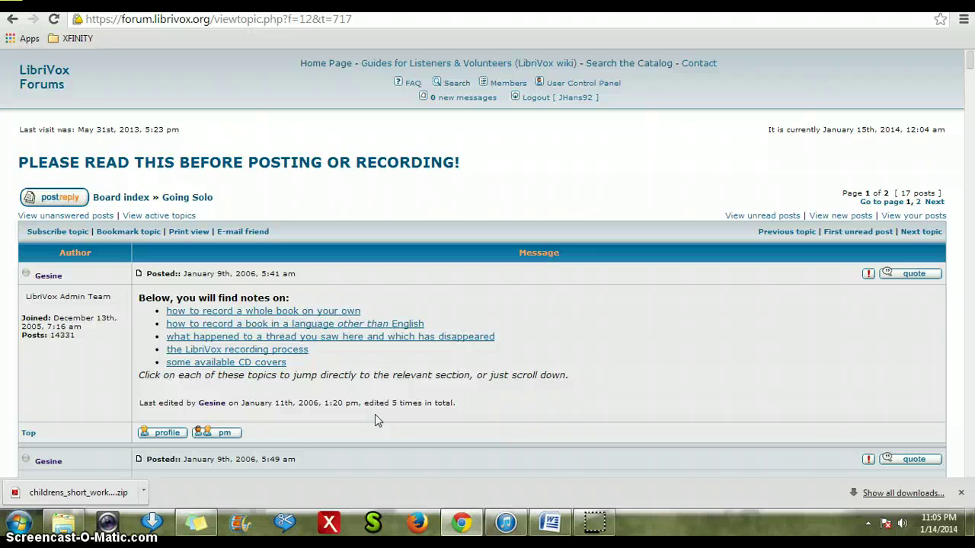
{"action": "left_click", "coordinate": [587, 243]}
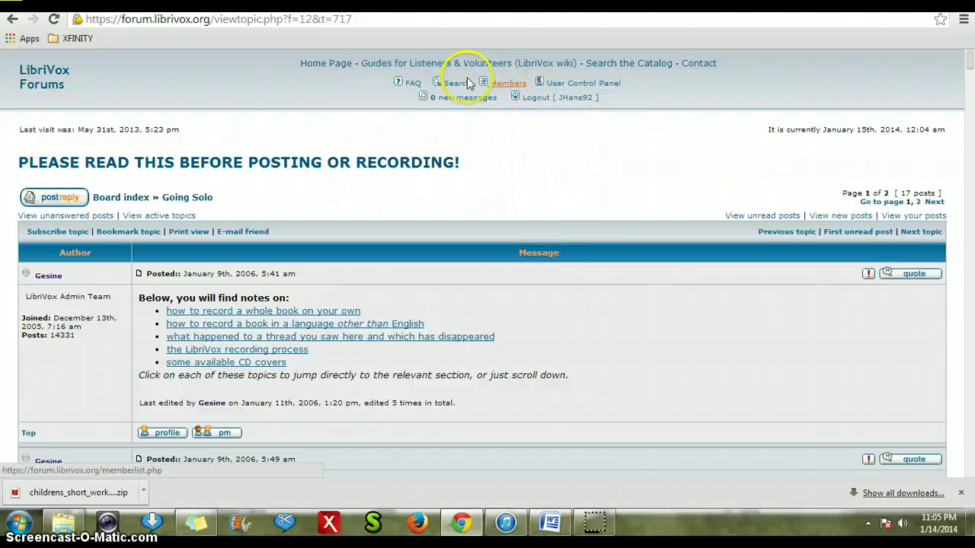
Open the Listeners & Editors Wanted board from the User Control Panel and look through its list of topics
{"action": "left_click", "coordinate": [576, 85]}
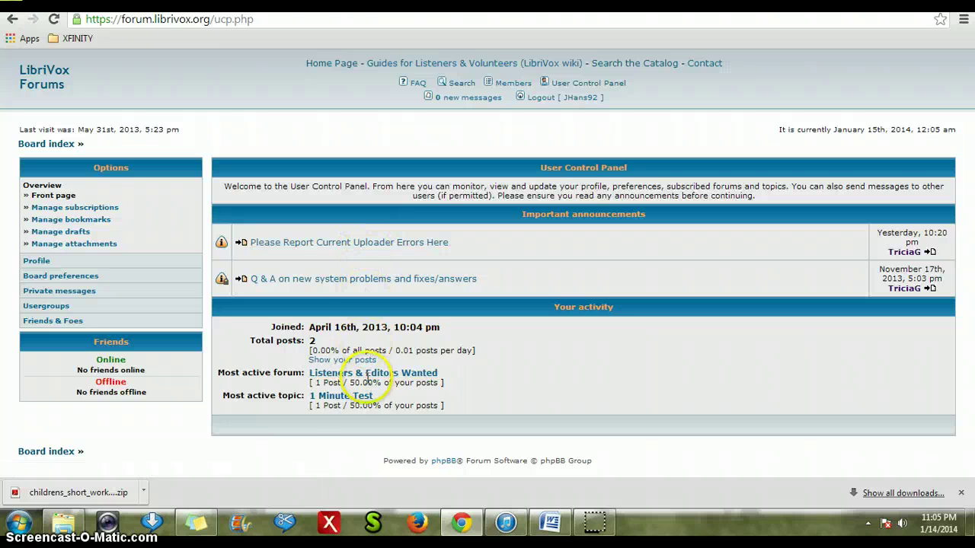
{"action": "left_click", "coordinate": [371, 377]}
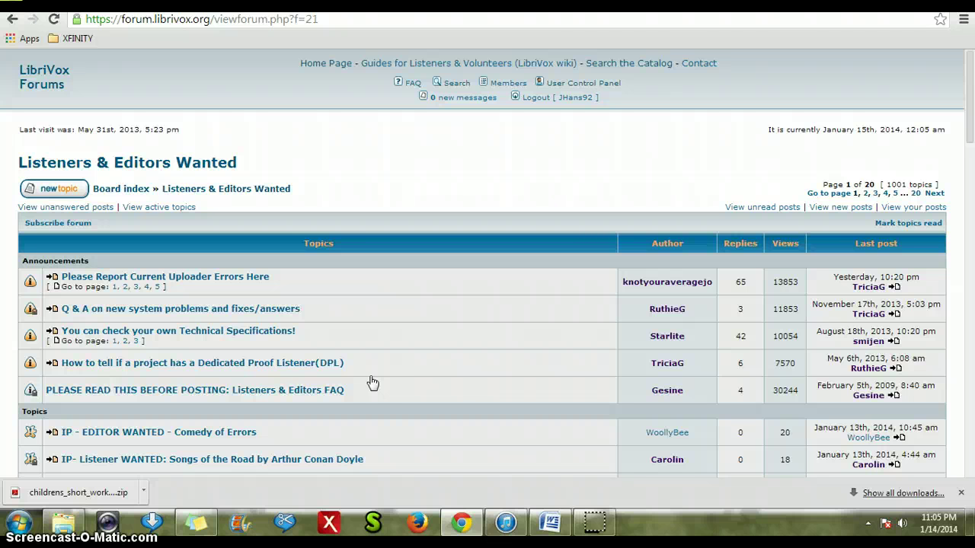
{"action": "left_click", "coordinate": [372, 395]}
{"action": "scroll", "coordinate": [372, 395], "scroll_direction": "down", "scroll_amount": 1}
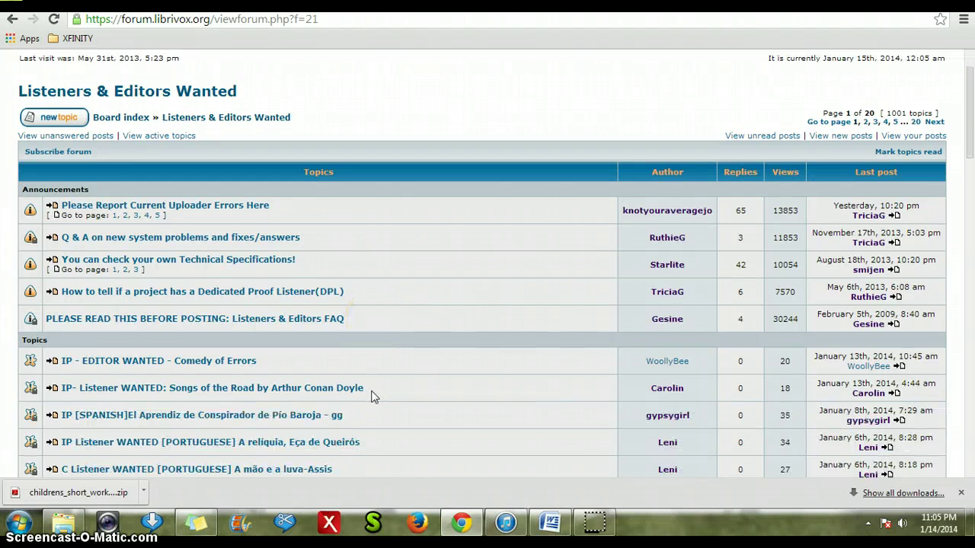
{"action": "scroll", "coordinate": [371, 396], "scroll_direction": "down", "scroll_amount": 1}
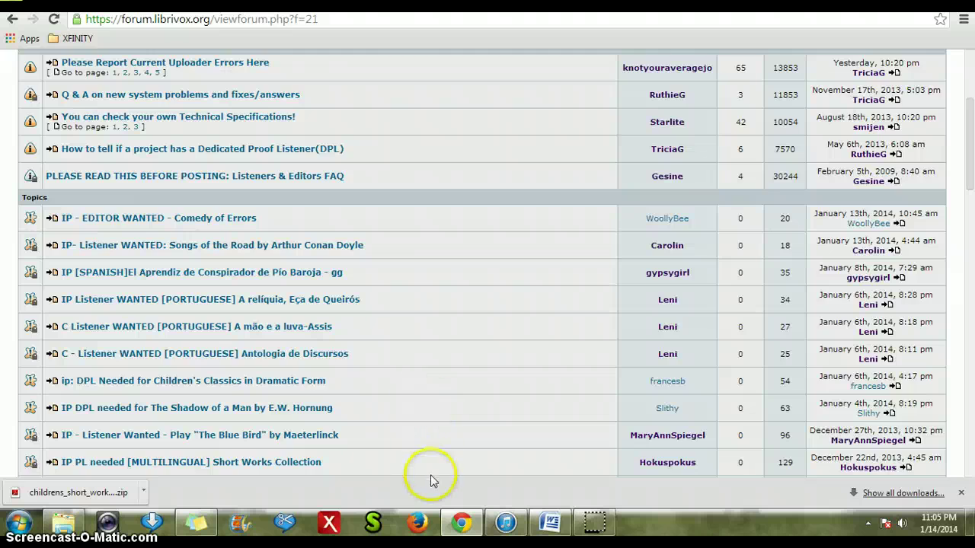
{"action": "scroll", "coordinate": [430, 474], "scroll_direction": "down", "scroll_amount": 6}
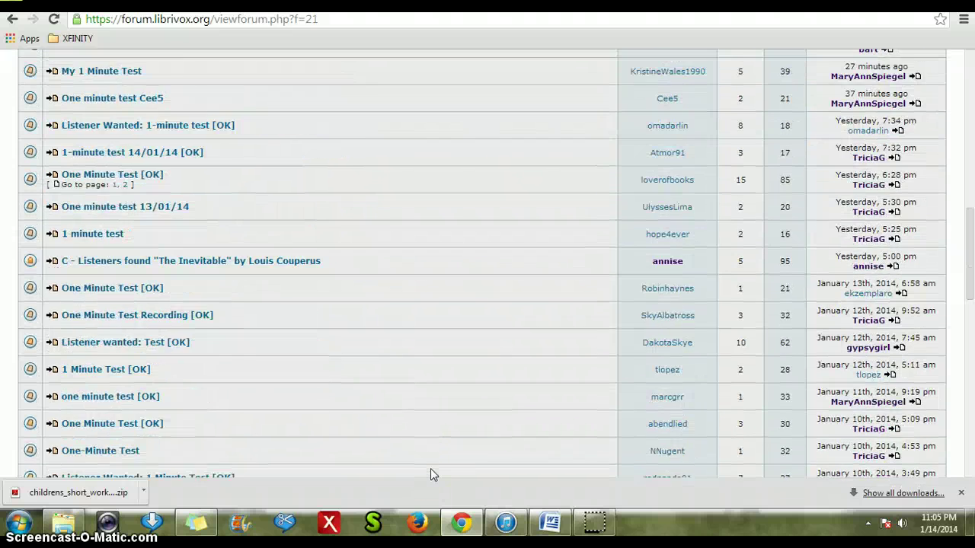
{"action": "scroll", "coordinate": [430, 474], "scroll_direction": "down", "scroll_amount": 4}
{"action": "scroll", "coordinate": [430, 474], "scroll_direction": "down", "scroll_amount": 4}
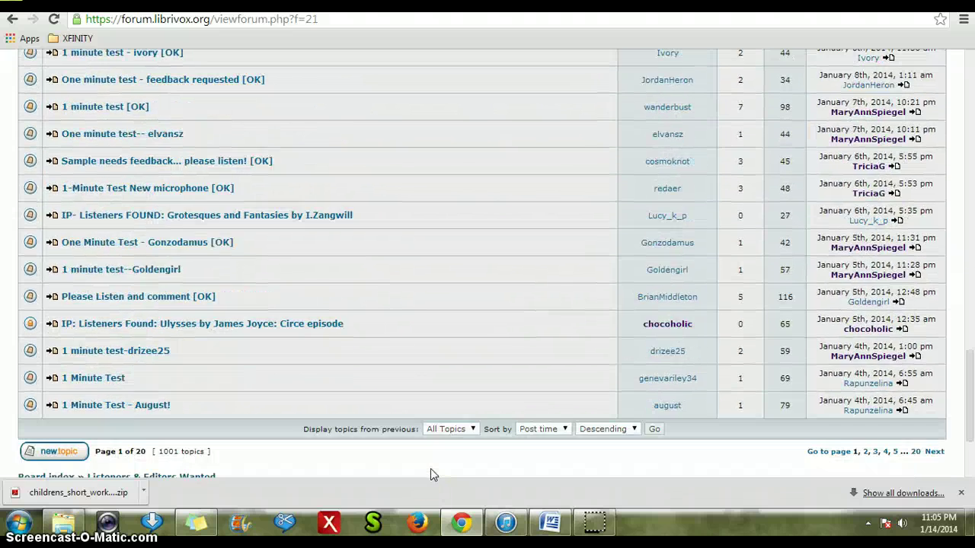
{"action": "left_click", "coordinate": [419, 298]}
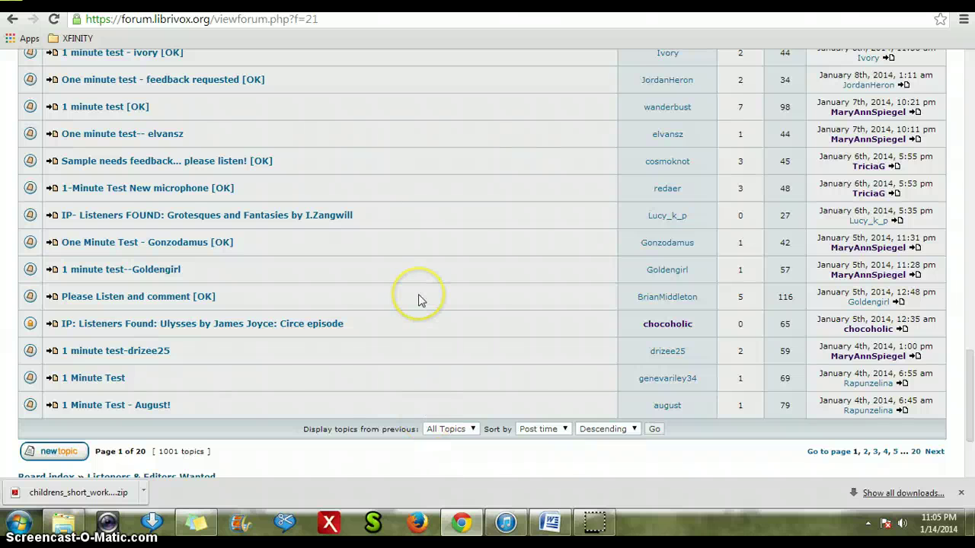
{"action": "scroll", "coordinate": [418, 297], "scroll_direction": "up", "scroll_amount": 10}
{"action": "scroll", "coordinate": [418, 298], "scroll_direction": "up", "scroll_amount": 10}
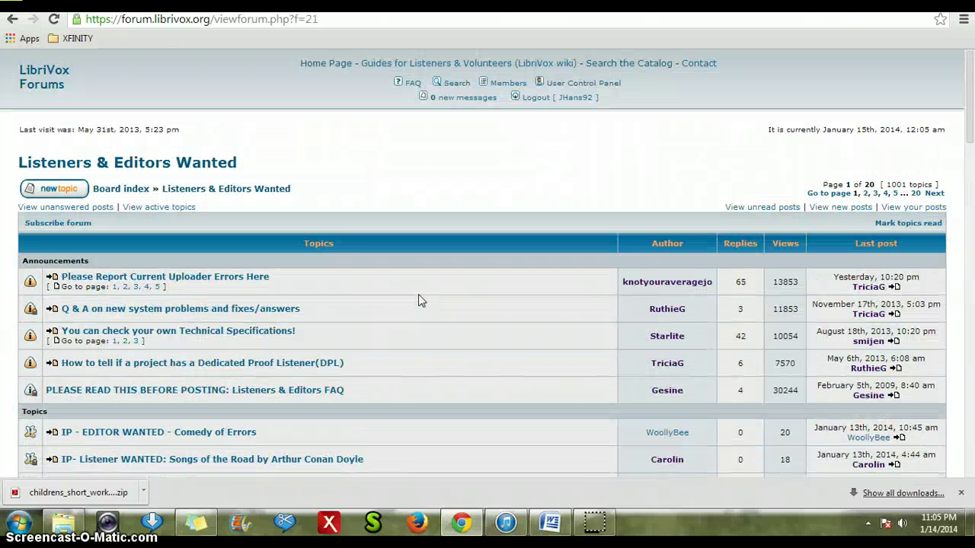
Leave the forum board for the LibriVox home page, dismiss the update notification and open the audiobook catalog
{"action": "left_click", "coordinate": [12, 20]}
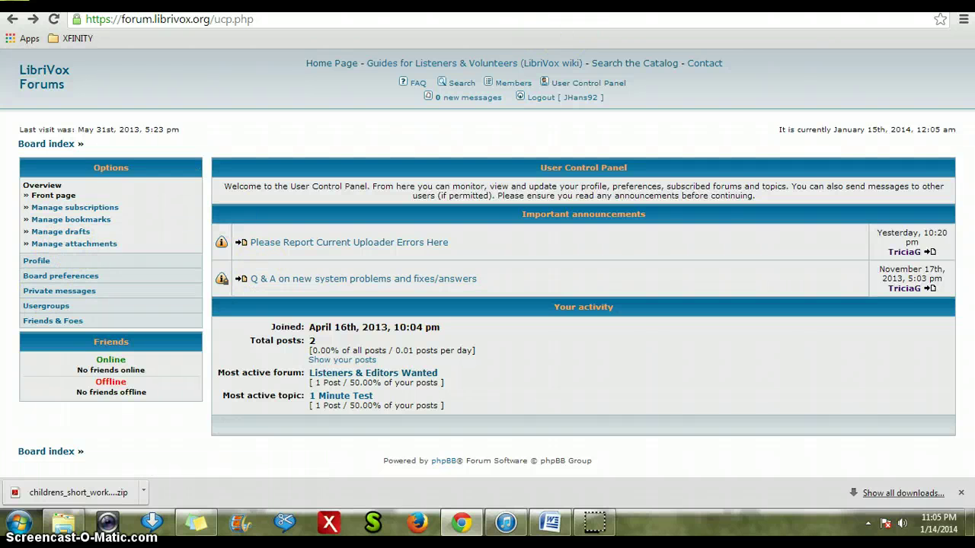
{"action": "left_click", "coordinate": [640, 7]}
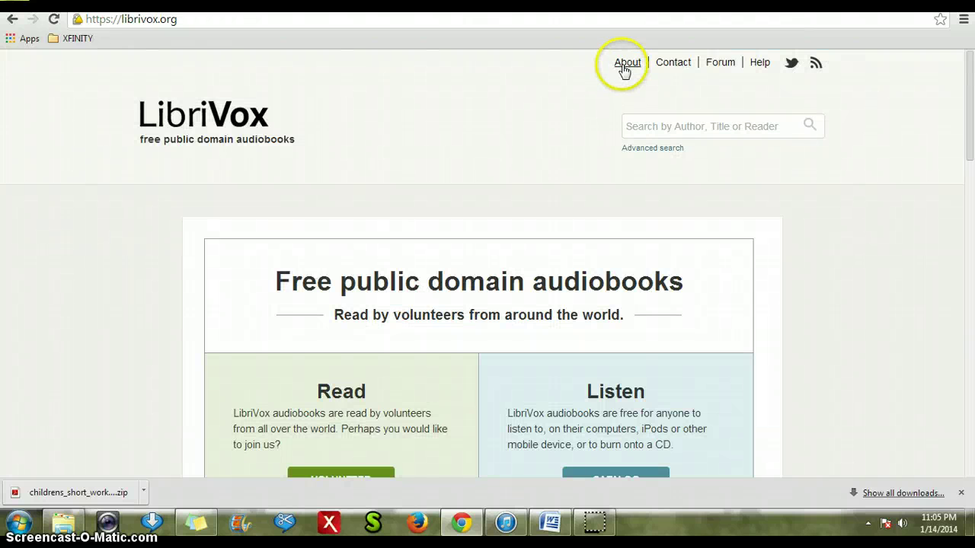
{"action": "scroll", "coordinate": [665, 305], "scroll_direction": "down", "scroll_amount": 2}
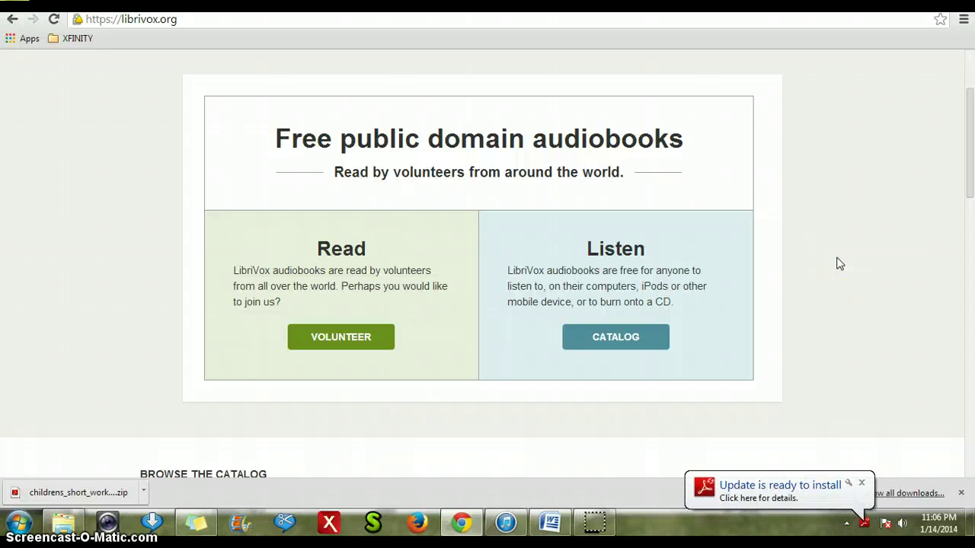
{"action": "left_click", "coordinate": [861, 483]}
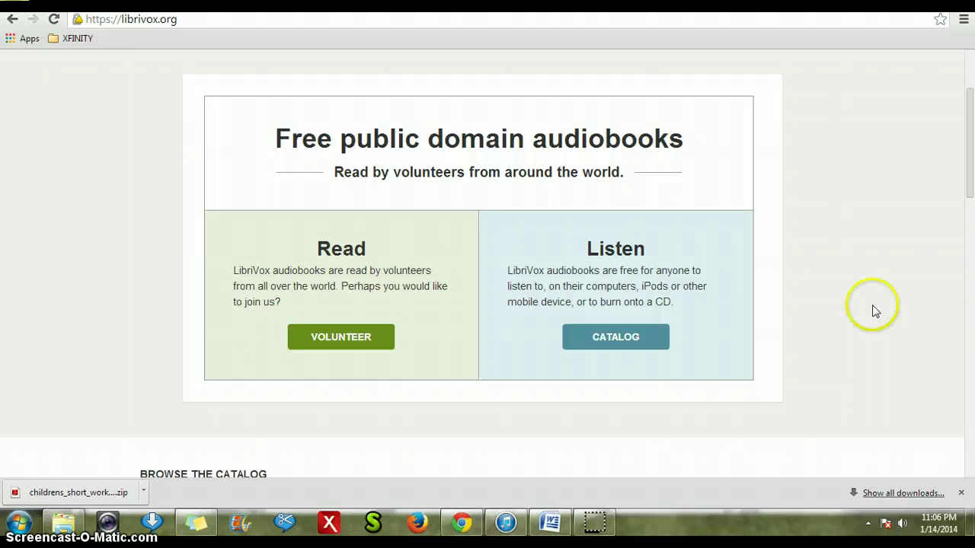
{"action": "left_click", "coordinate": [631, 342]}
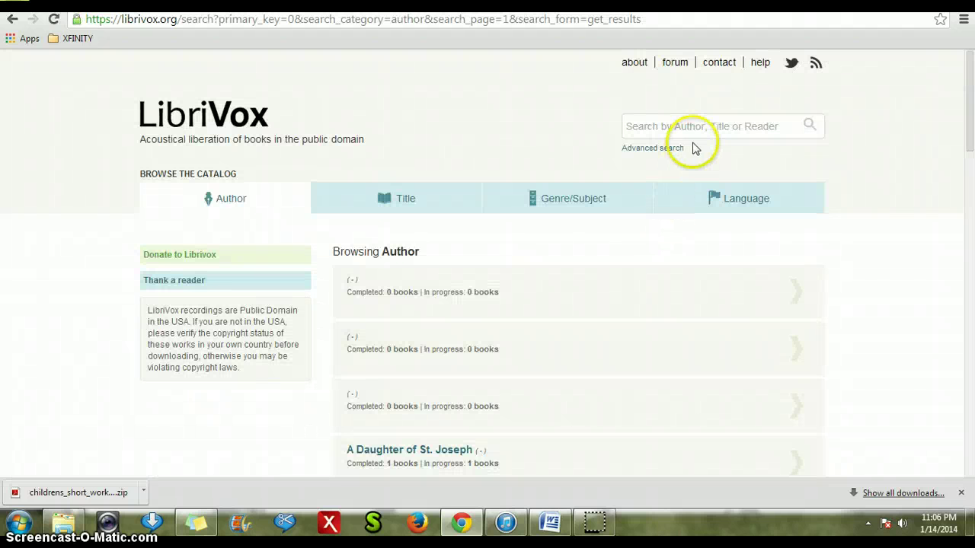
Search the catalog for "pride and prejudice"
{"action": "left_click", "coordinate": [698, 128]}
{"action": "type", "text": "pri"}
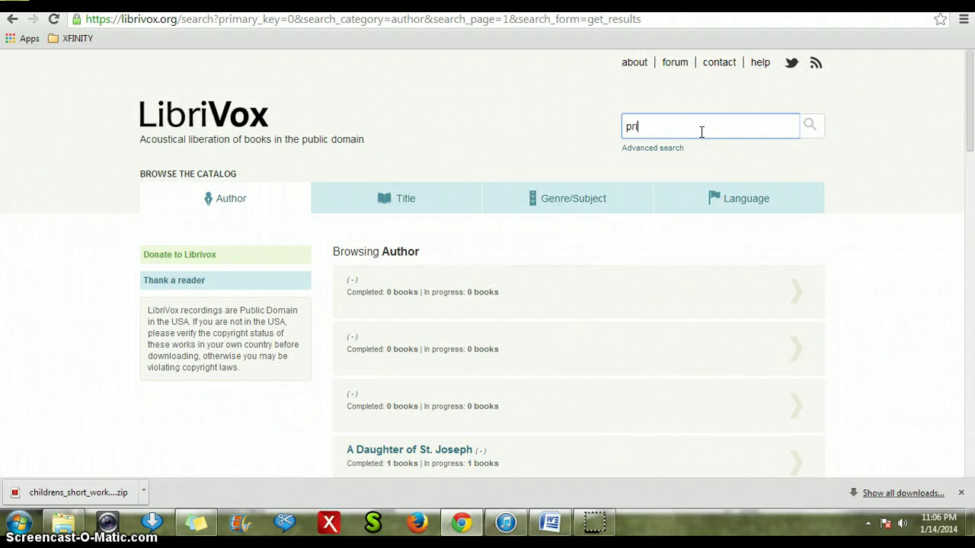
{"action": "type", "text": "de and prejudice"}
{"action": "key", "text": "Return"}
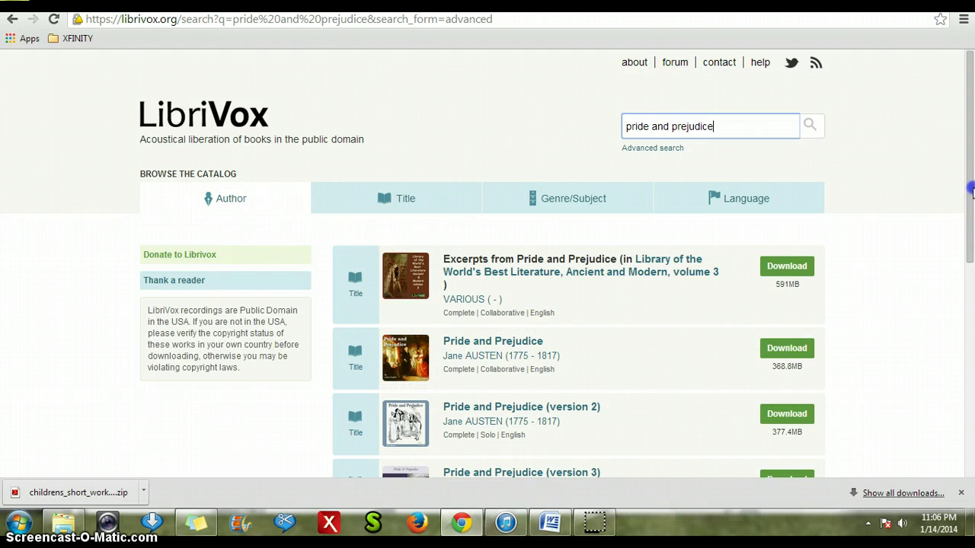
Open the first Jane Austen listing of Pride and Prejudice from the results and review its summary, download options and chapters
{"action": "left_click_drag", "start_coordinate": [970, 189], "coordinate": [972, 247]}
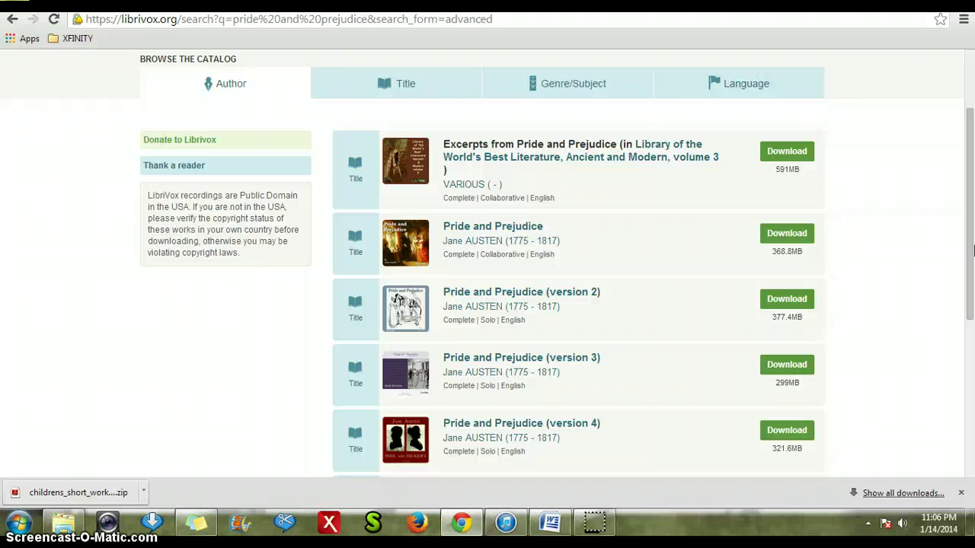
{"action": "left_click", "coordinate": [535, 227]}
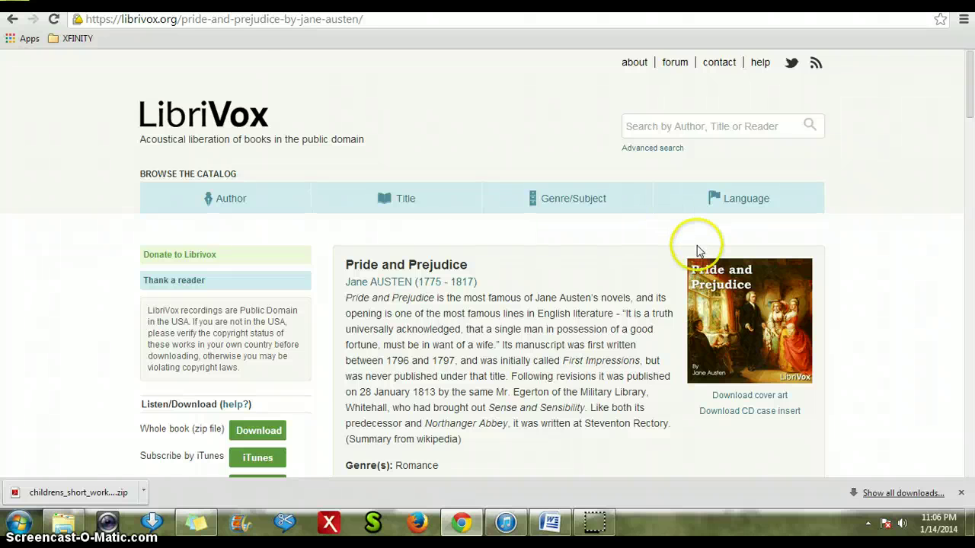
{"action": "scroll", "coordinate": [869, 219], "scroll_direction": "down", "scroll_amount": 2}
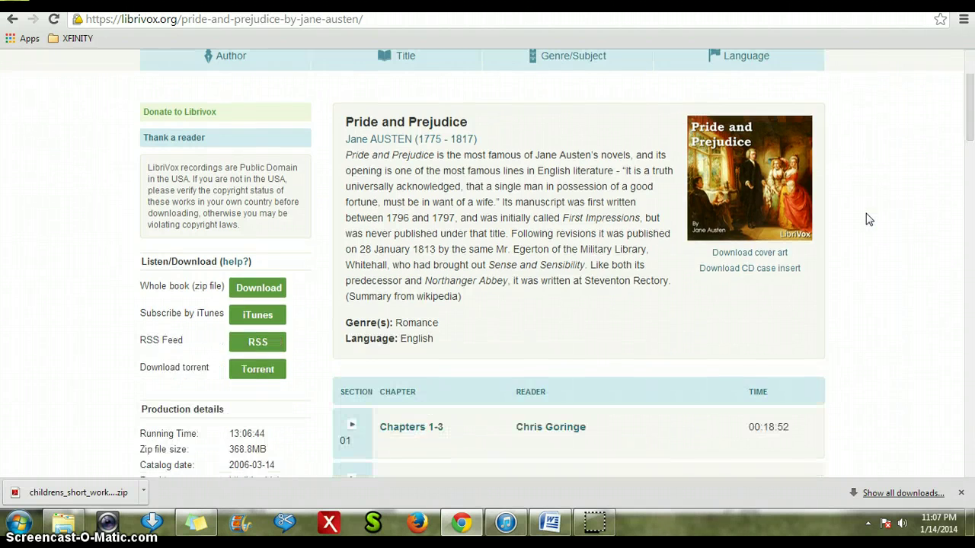
{"action": "scroll", "coordinate": [868, 219], "scroll_direction": "down", "scroll_amount": 1}
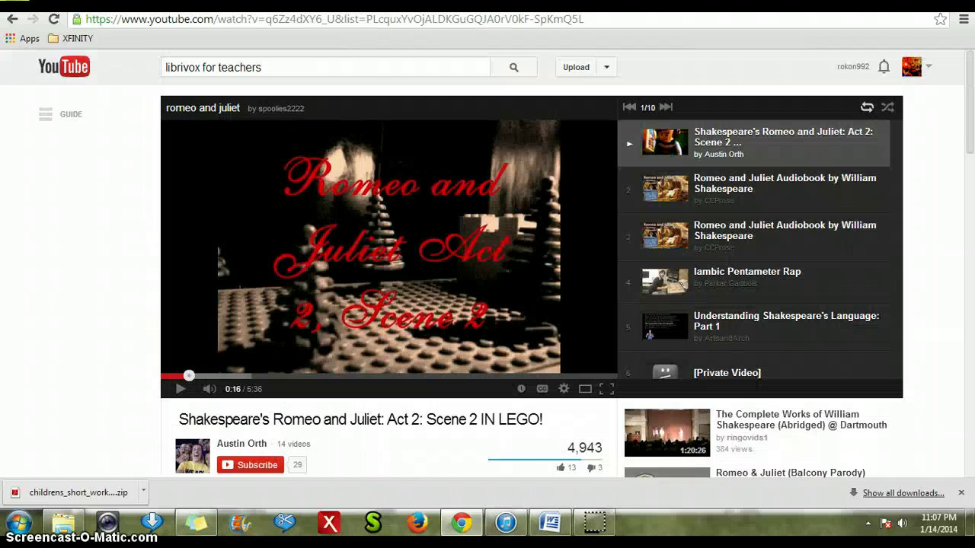
Switch to YouTube, play the video "Shakespeare's Romeo and Juliet: Act 2: Scene 2 IN LEGO!" and skip ahead to about 0:53
{"action": "left_click", "coordinate": [445, 260]}
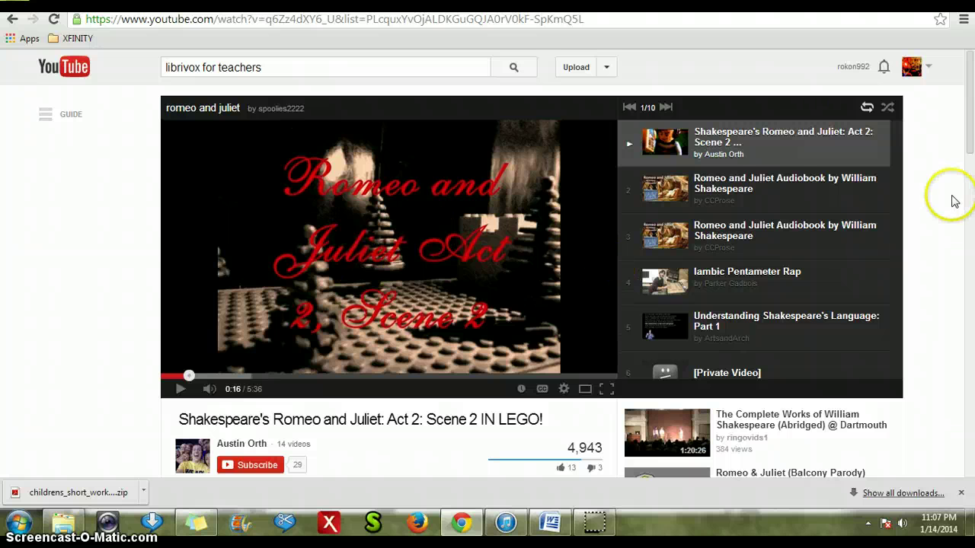
{"action": "scroll", "coordinate": [969, 126], "scroll_direction": "down", "scroll_amount": 1}
{"action": "mouse_move", "coordinate": [973, 121]}
{"action": "left_mouse_down"}
{"action": "mouse_move", "coordinate": [973, 129]}
{"action": "mouse_move", "coordinate": [973, 121]}
{"action": "left_mouse_up"}
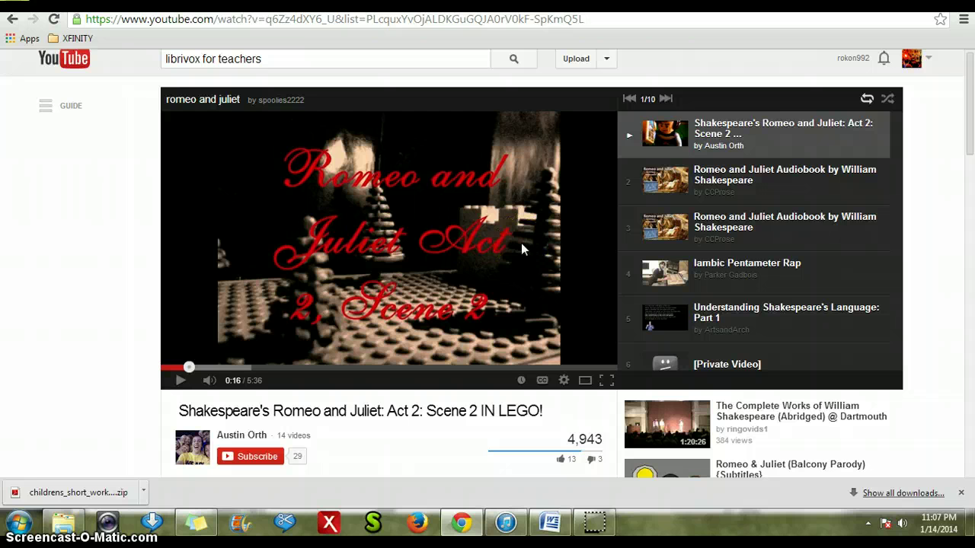
{"action": "left_click", "coordinate": [384, 191]}
{"action": "left_click", "coordinate": [383, 189]}
{"action": "left_click", "coordinate": [180, 380]}
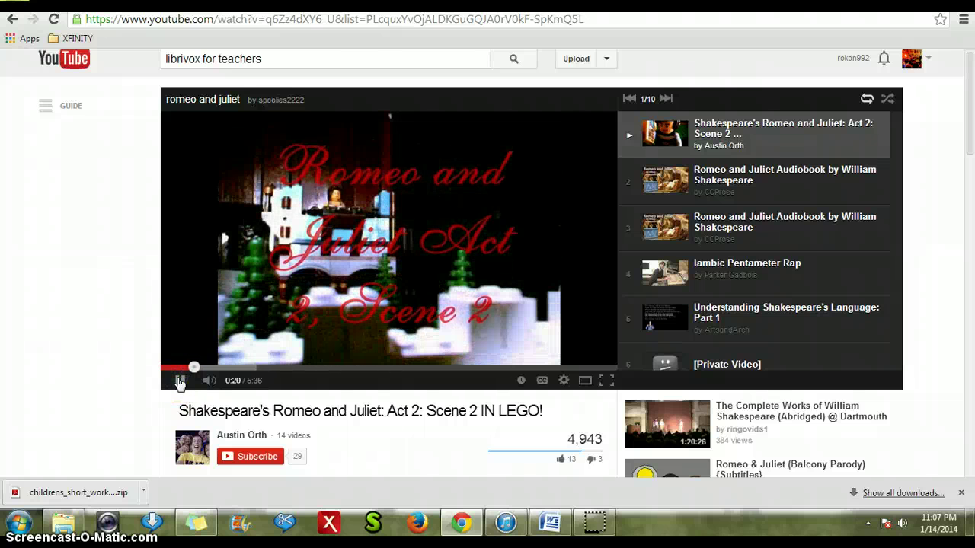
{"action": "left_click_drag", "start_coordinate": [194, 368], "coordinate": [238, 373]}
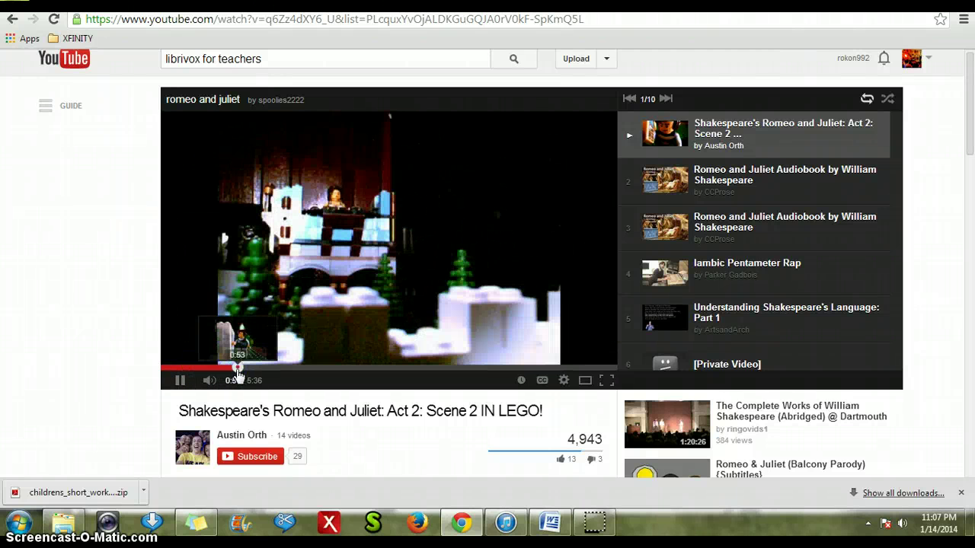
Raise the system volume to hear the LEGO video better
{"action": "key", "text": "XF86AudioRaiseVolume"}
{"action": "key", "text": "XF86AudioRaiseVolume"}
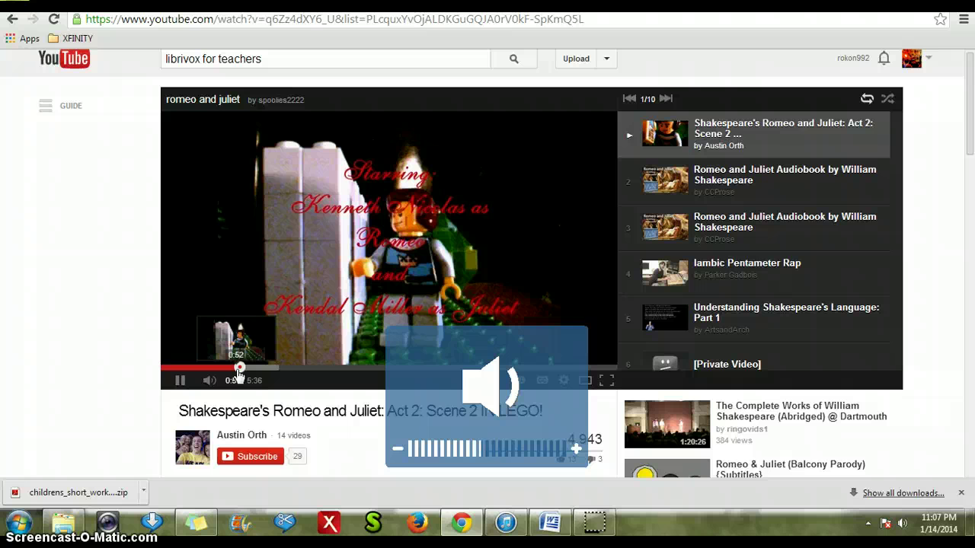
{"action": "key", "text": "XF86AudioRaiseVolume"}
{"action": "key", "text": "XF86AudioRaiseVolume"}
{"action": "key", "text": "XF86AudioRaiseVolume"}
{"action": "key", "text": "XF86AudioRaiseVolume"}
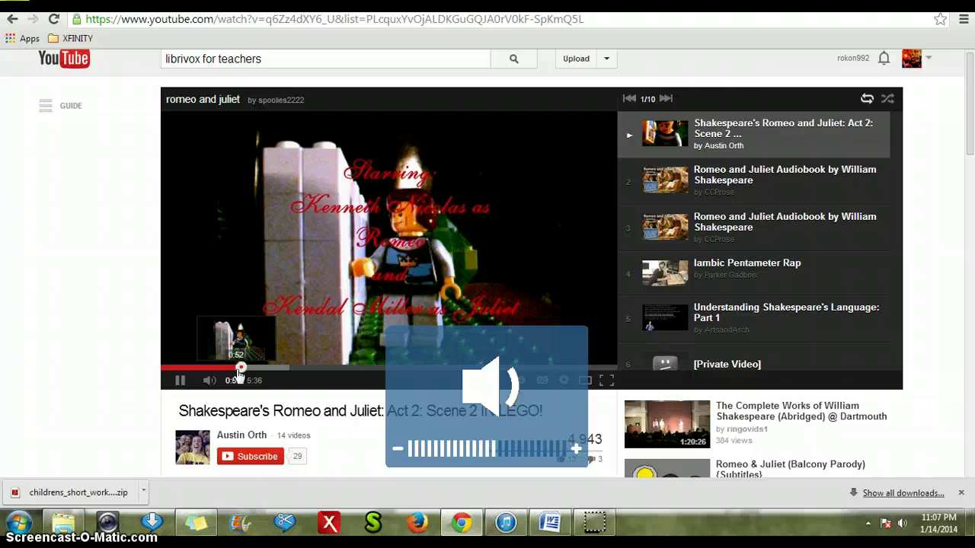
Skip the LEGO video ahead to about 1:42, watch a few seconds and pause it
{"action": "left_click", "coordinate": [303, 367]}
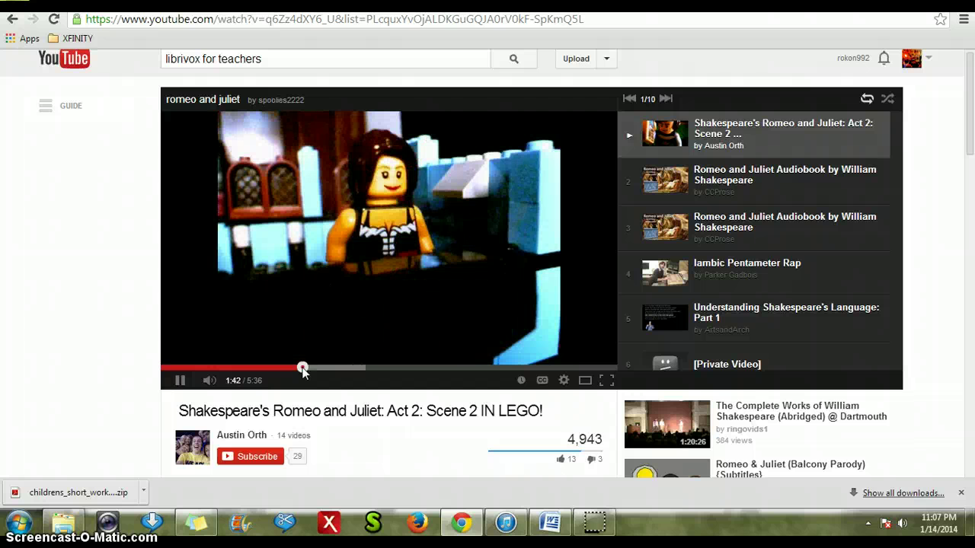
{"action": "left_click", "coordinate": [219, 368]}
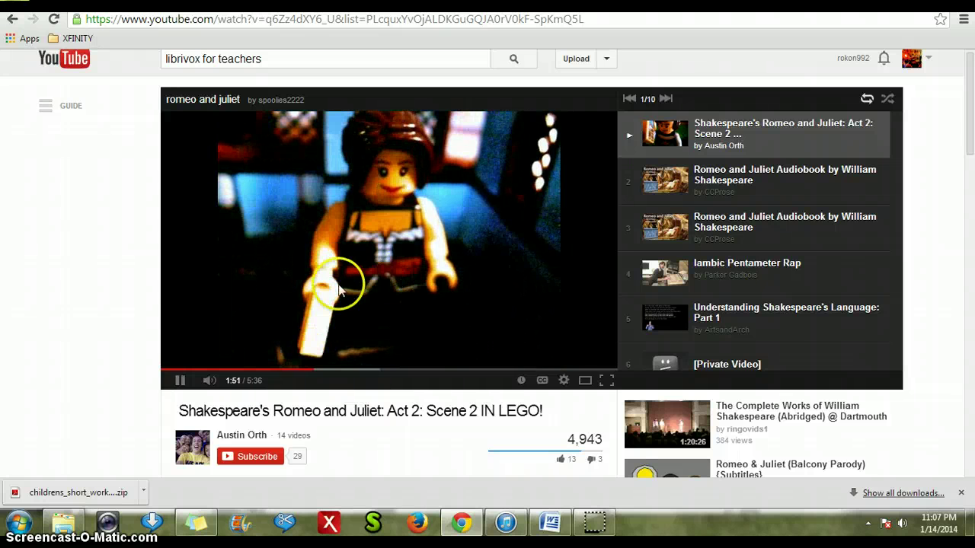
{"action": "left_click", "coordinate": [180, 382]}
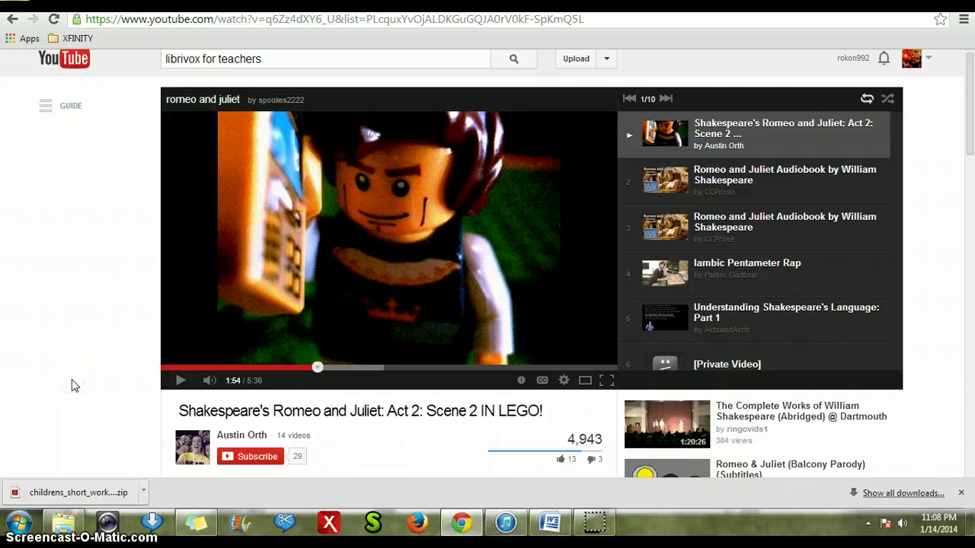
Launch Audacity from the Audacity 2.0.3 folder in the Documents library and dismiss its welcome window
{"action": "left_click", "coordinate": [64, 522]}
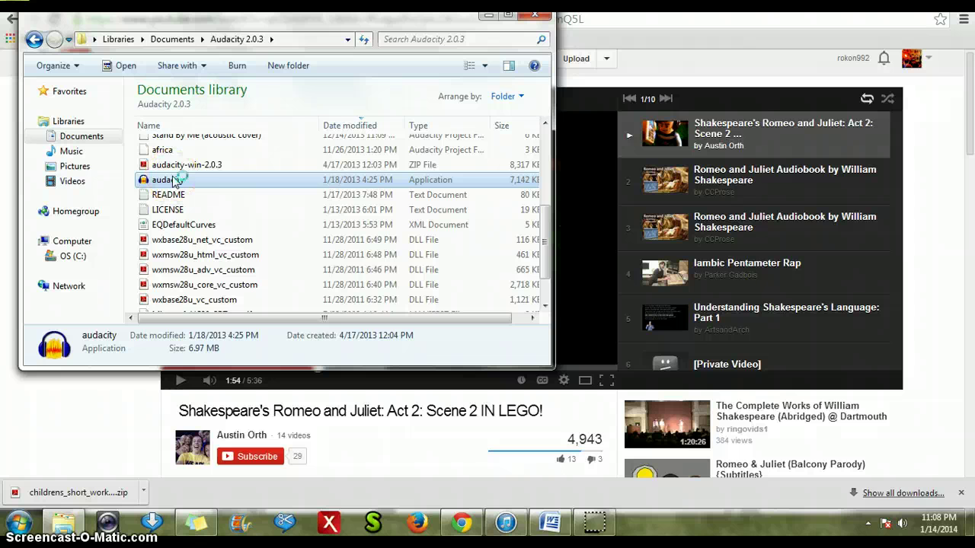
{"action": "key", "text": "XF86AudioRaiseVolume"}
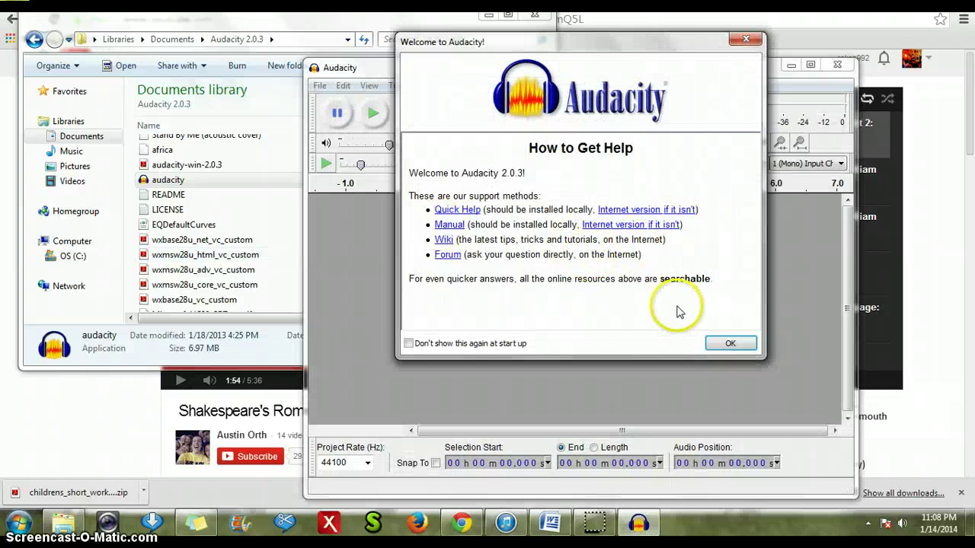
{"action": "left_click", "coordinate": [724, 344]}
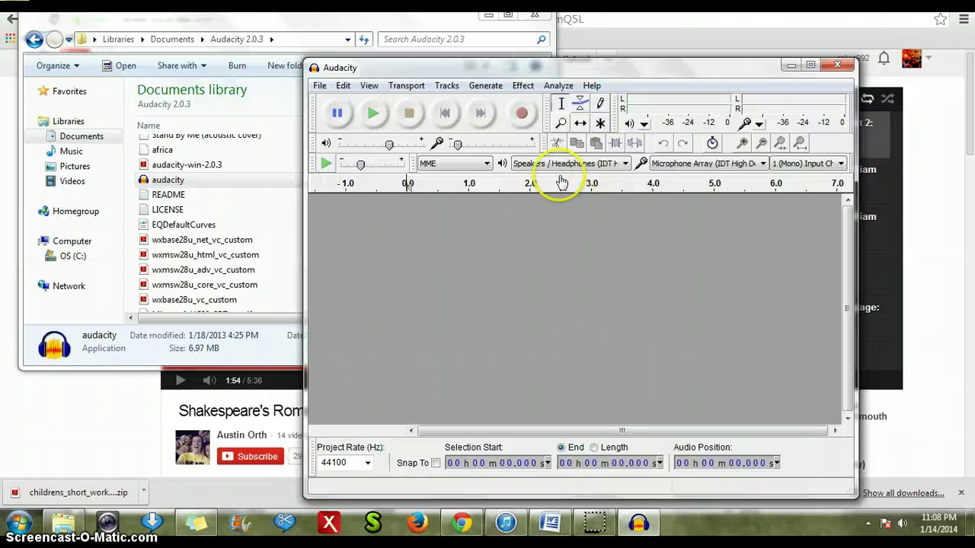
Record a short voice clip of about 4.5 seconds from the microphone and stop the recording
{"action": "left_click", "coordinate": [524, 128]}
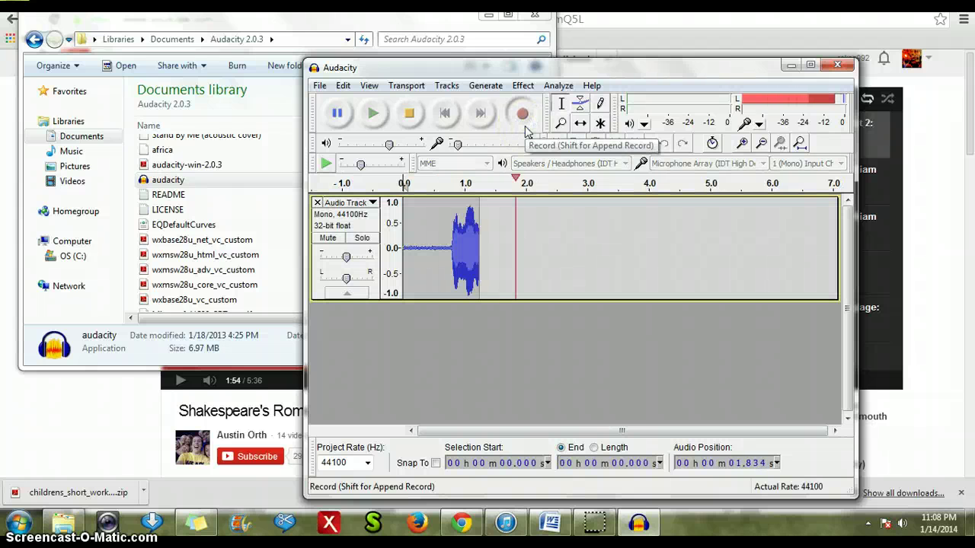
{"action": "left_click", "coordinate": [444, 122]}
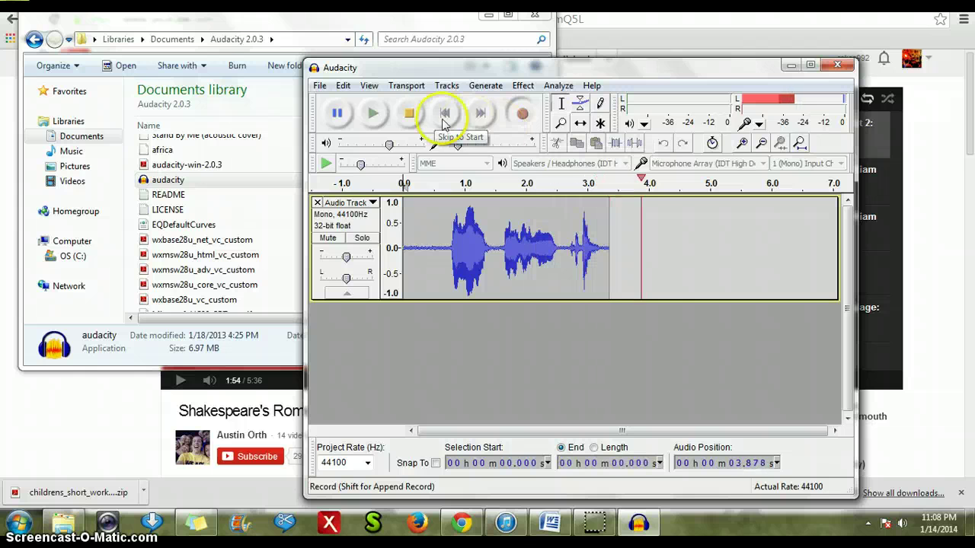
{"action": "left_click", "coordinate": [411, 116]}
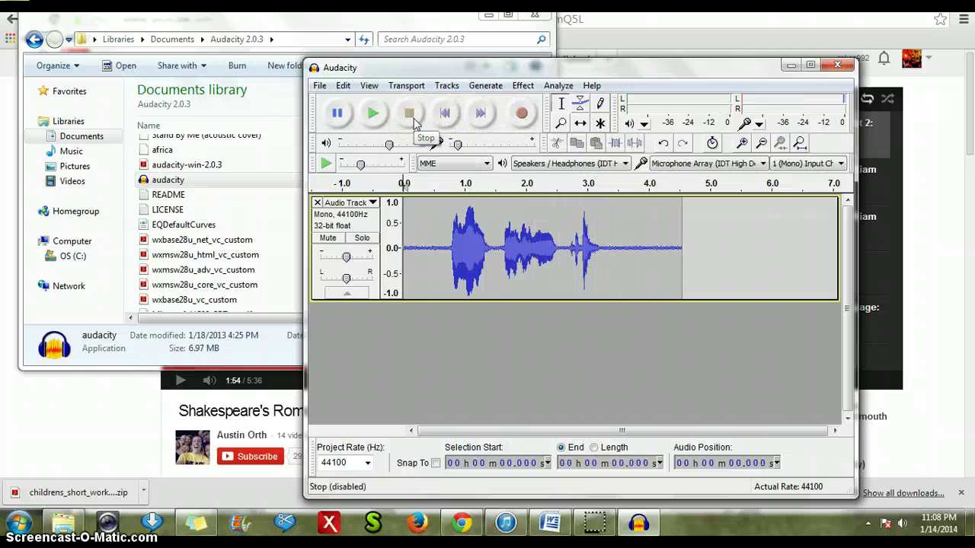
Play back the recorded voice clip and pause it near its end
{"action": "left_click", "coordinate": [375, 116]}
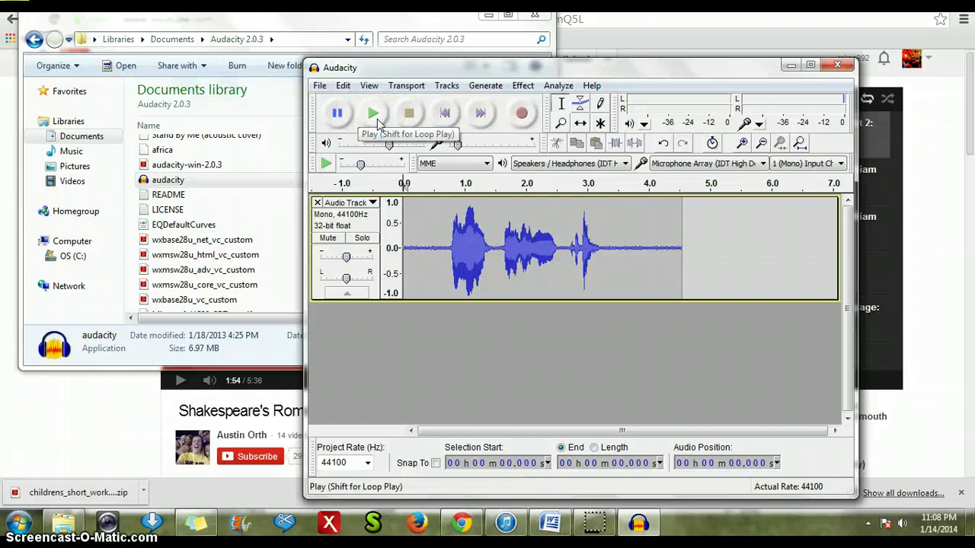
{"action": "left_click", "coordinate": [375, 114]}
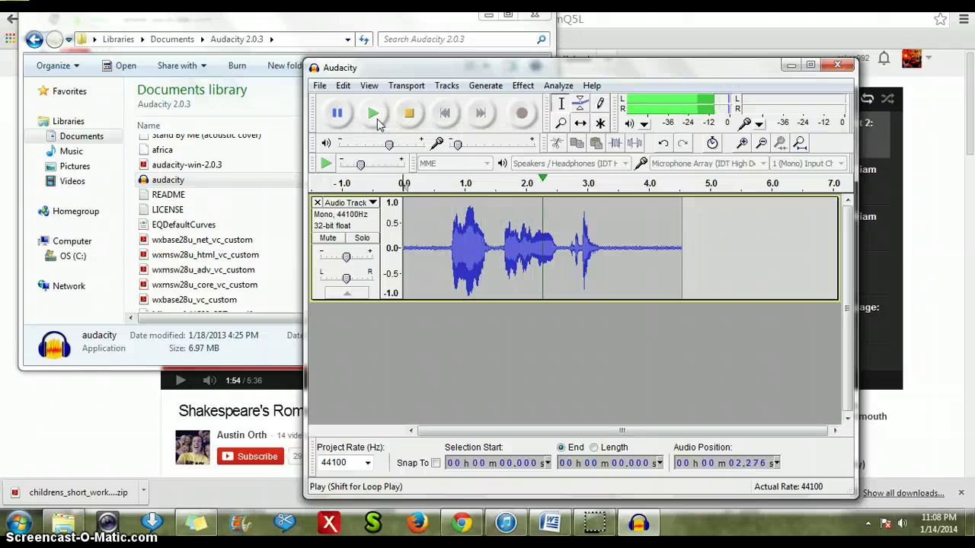
{"action": "left_click", "coordinate": [340, 116]}
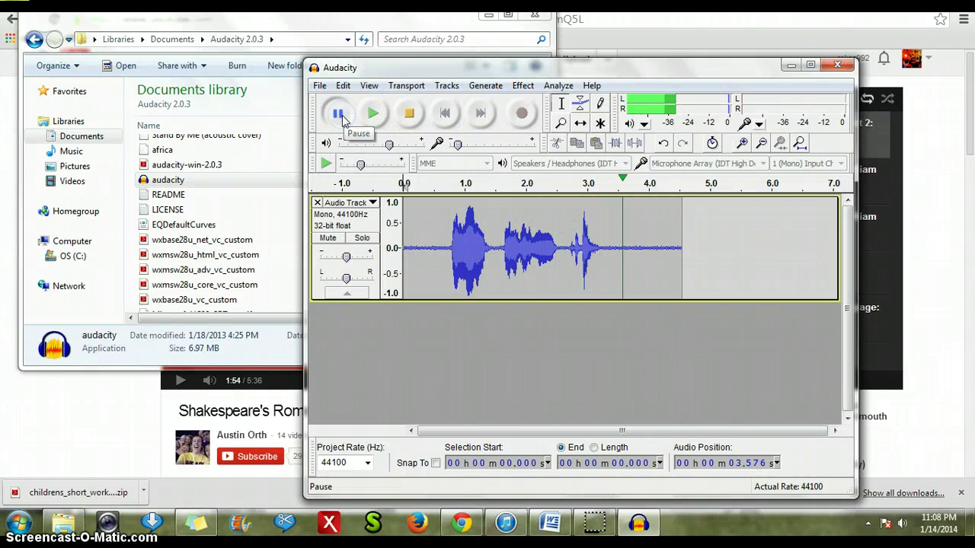
{"action": "left_click", "coordinate": [410, 114]}
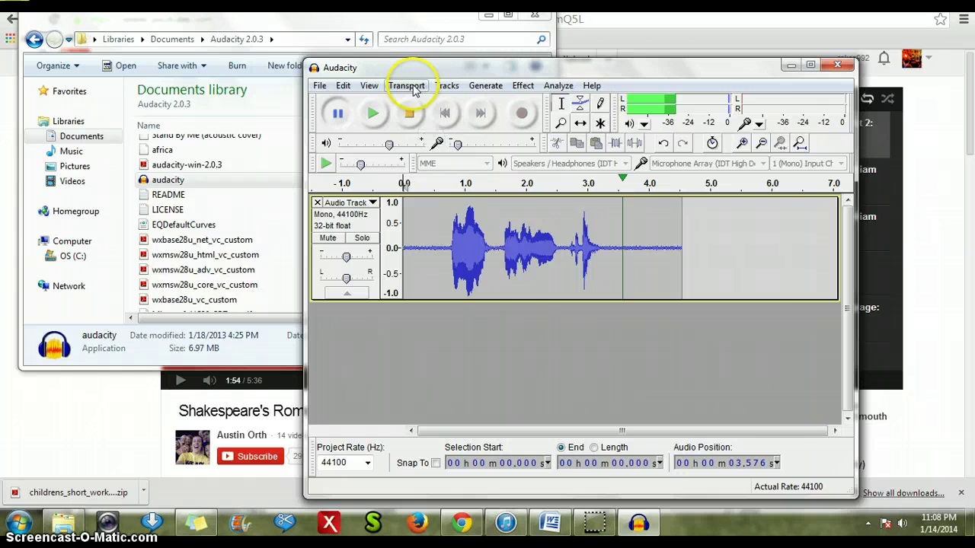
Examine the effect, file, help, transport and track commands and the editing tools available for the recorded clip
{"action": "left_click", "coordinate": [521, 87]}
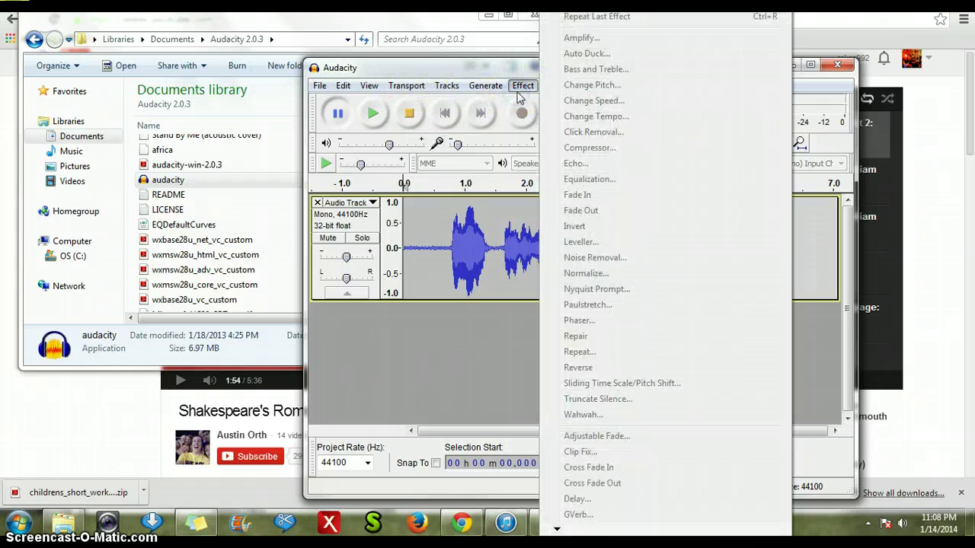
{"action": "left_click", "coordinate": [435, 388]}
{"action": "left_click", "coordinate": [566, 294]}
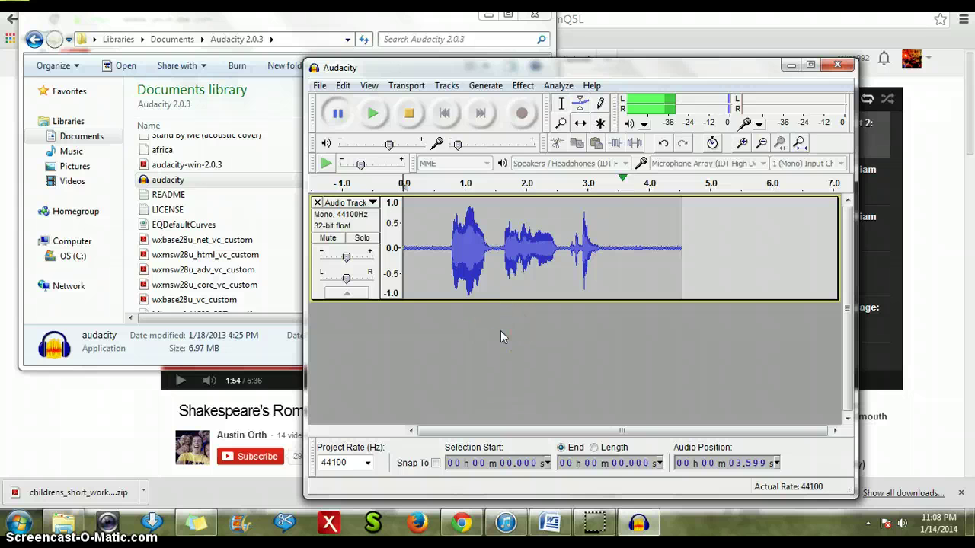
{"action": "left_click", "coordinate": [321, 86]}
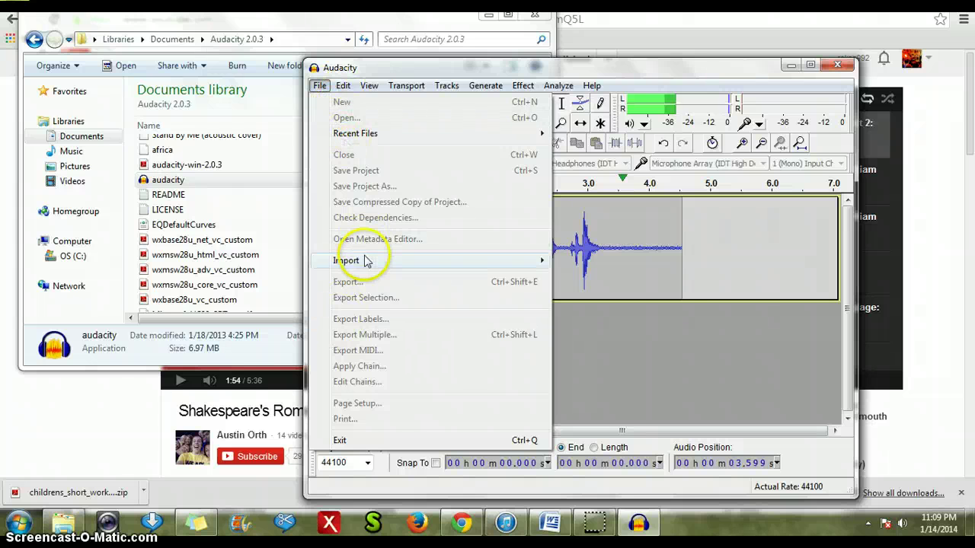
{"action": "left_click", "coordinate": [592, 86]}
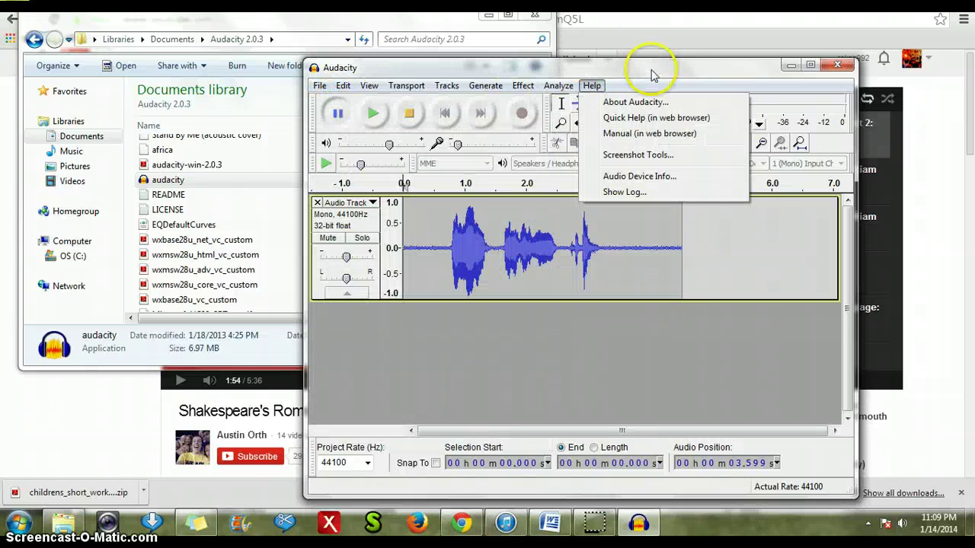
{"action": "left_click", "coordinate": [652, 74]}
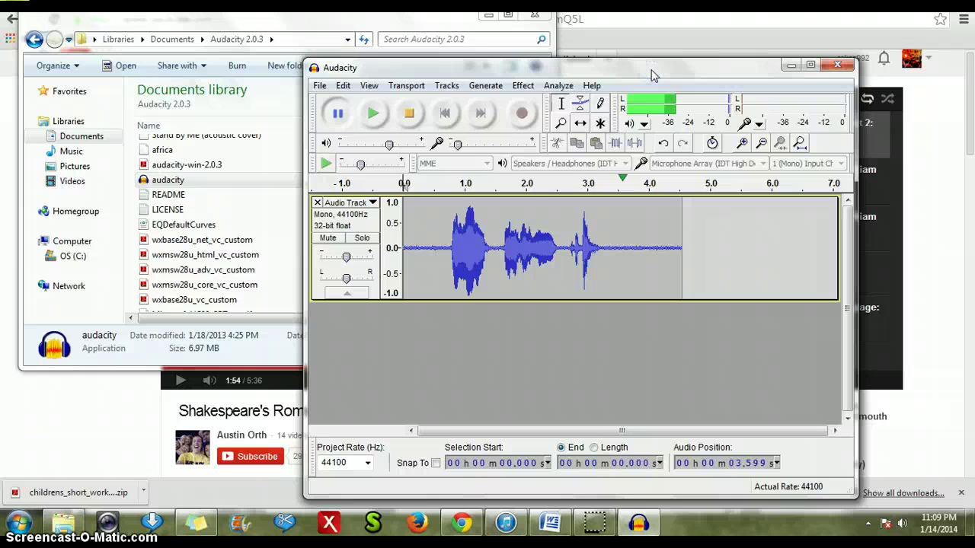
{"action": "left_click", "coordinate": [581, 105]}
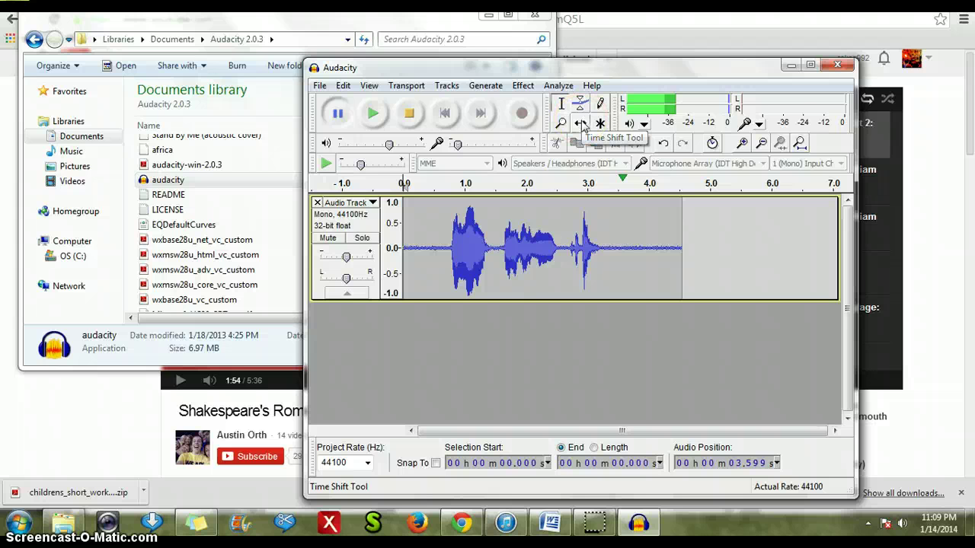
{"action": "left_click", "coordinate": [393, 350]}
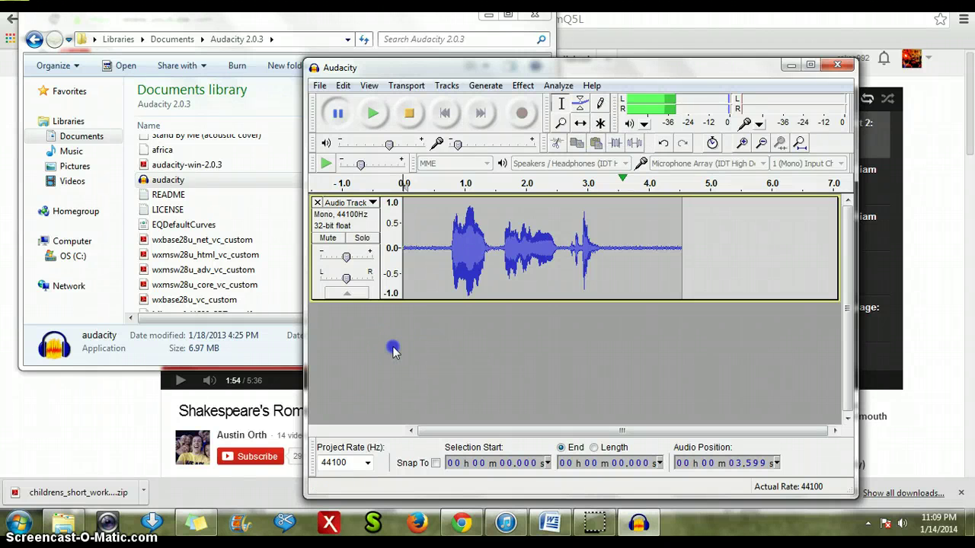
{"action": "left_click_drag", "start_coordinate": [682, 305], "coordinate": [681, 302]}
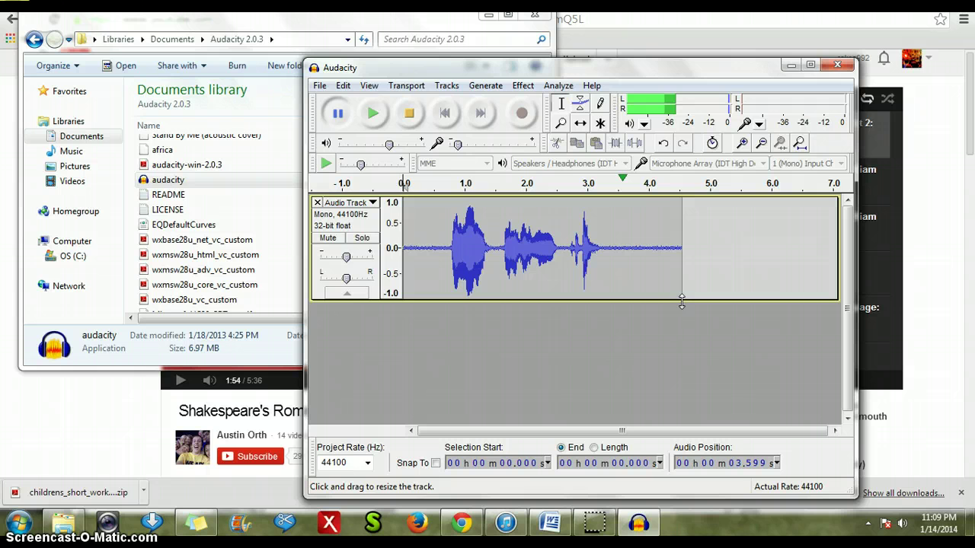
{"action": "left_click", "coordinate": [343, 86]}
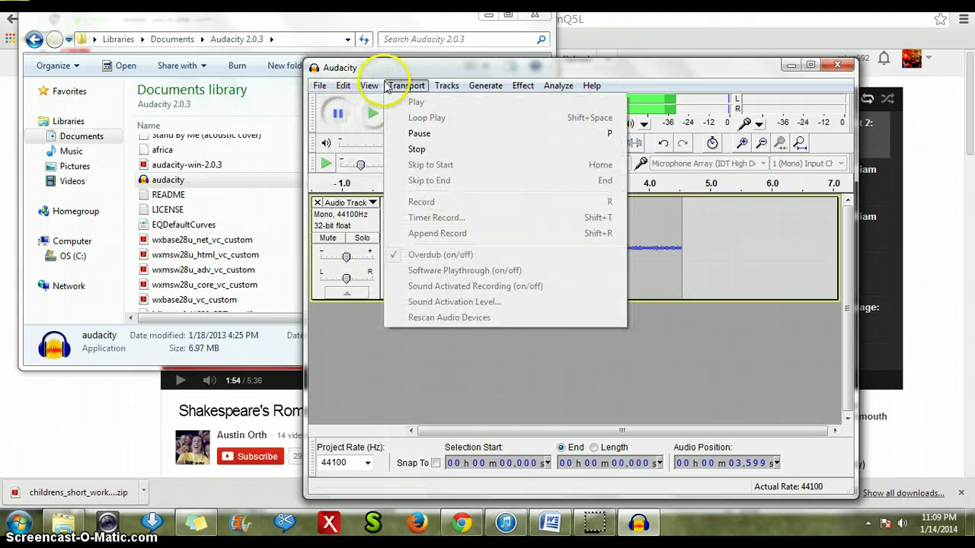
{"action": "mouse_move", "coordinate": [447, 86]}
{"action": "mouse_move", "coordinate": [455, 102]}
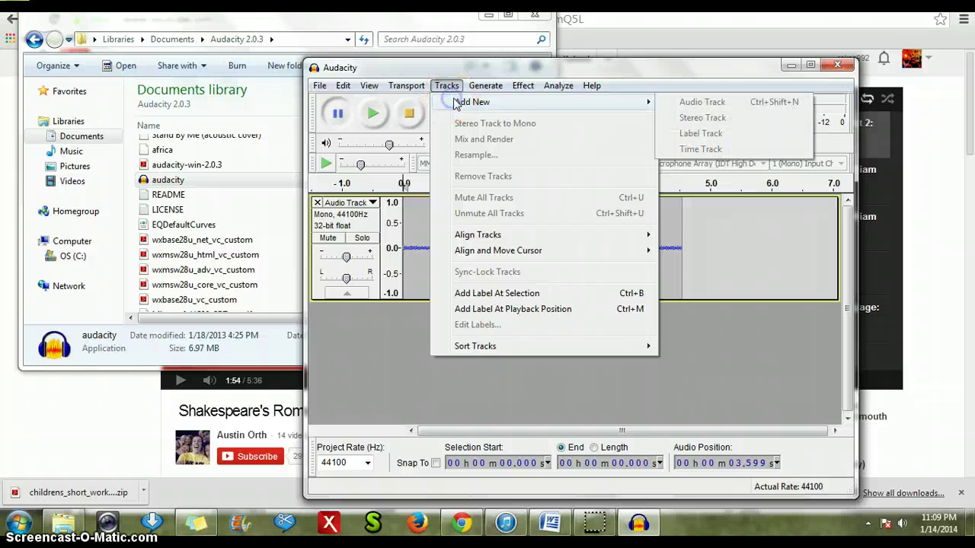
{"action": "left_click", "coordinate": [459, 102]}
{"action": "left_click", "coordinate": [351, 357]}
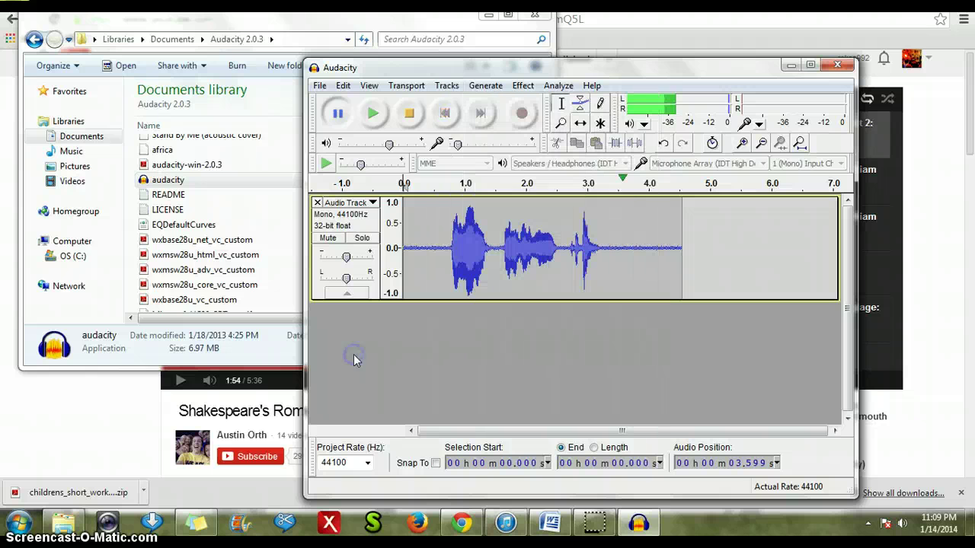
{"action": "left_click", "coordinate": [409, 114]}
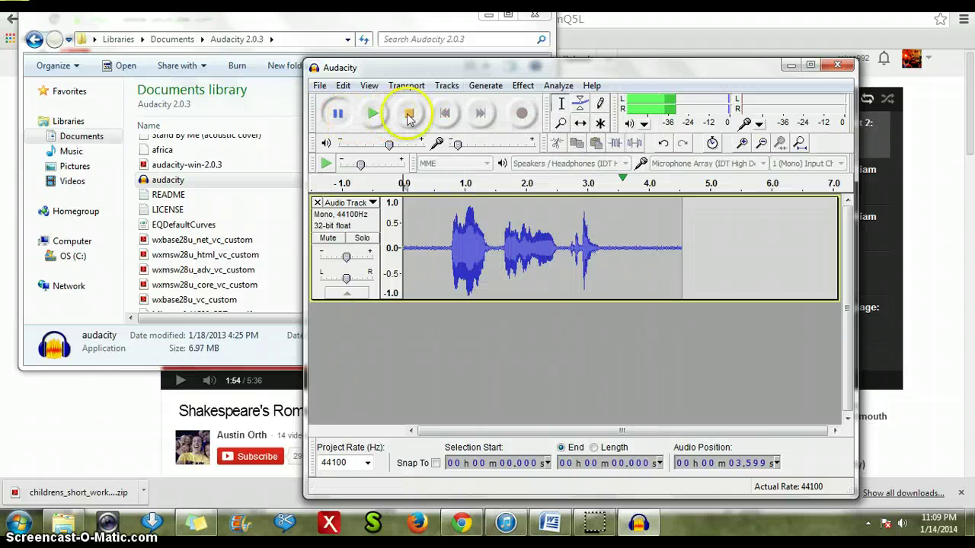
Add a new empty audio track to the project below the recorded voice clip
{"action": "left_click", "coordinate": [446, 86]}
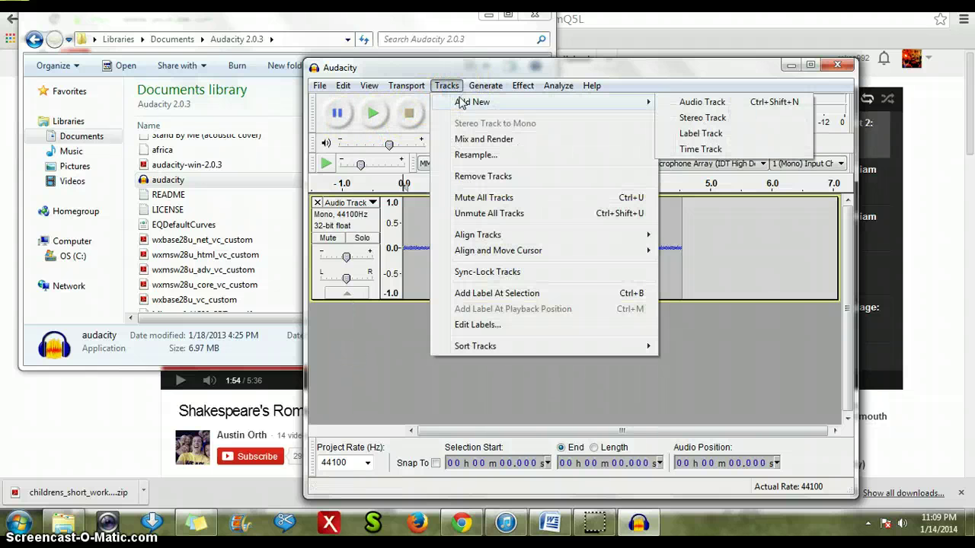
{"action": "left_click", "coordinate": [448, 85]}
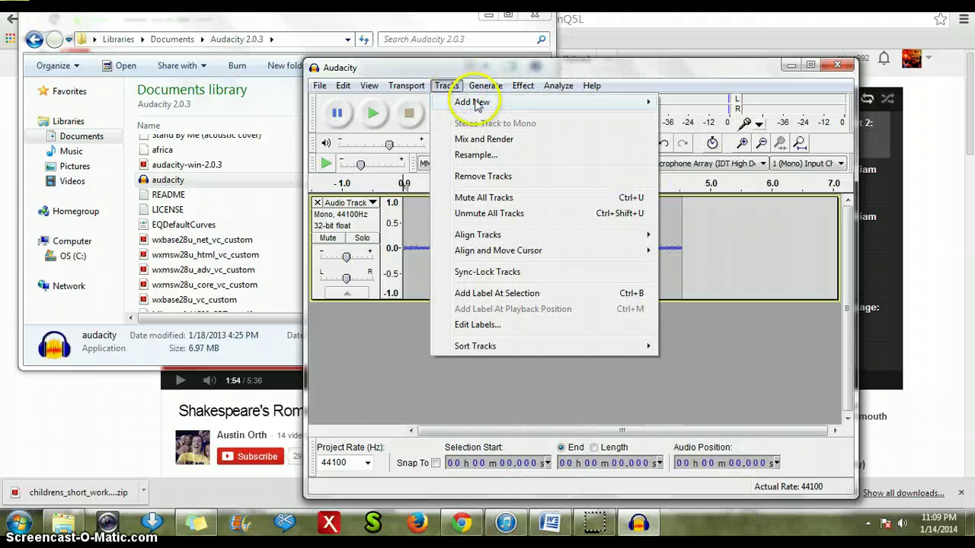
{"action": "mouse_move", "coordinate": [473, 101]}
{"action": "left_click", "coordinate": [676, 102]}
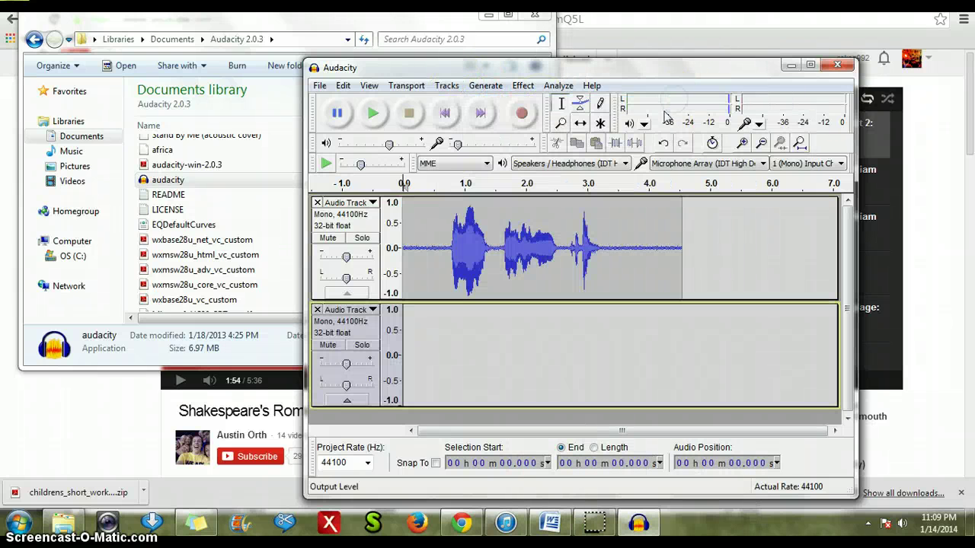
Record a second voice clip of about 2.7 seconds and mute the track with the first clip
{"action": "left_click", "coordinate": [510, 120]}
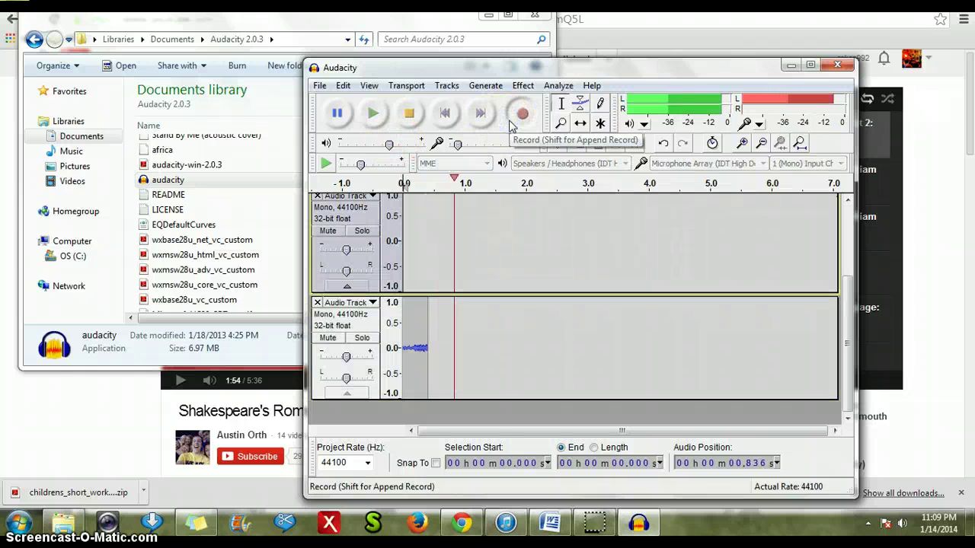
{"action": "left_click", "coordinate": [409, 116]}
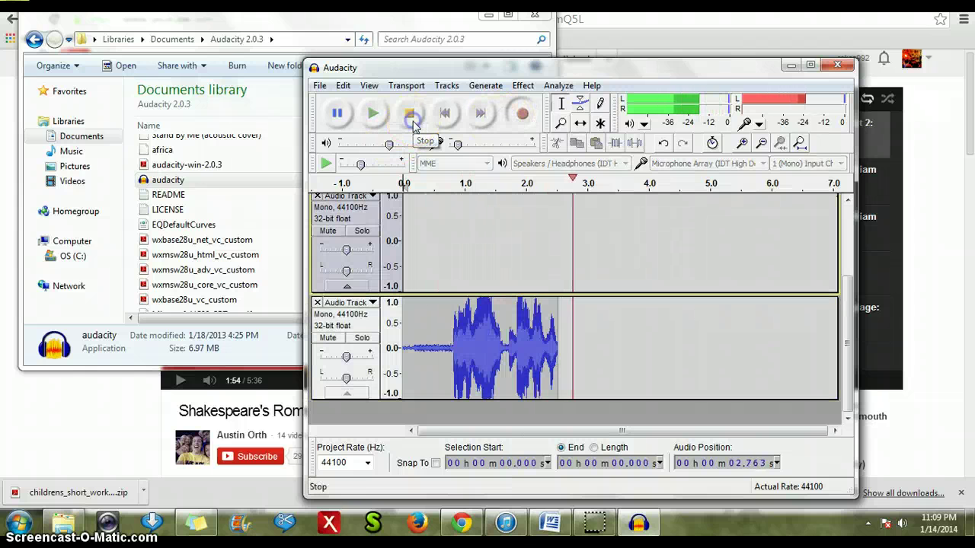
{"action": "scroll", "coordinate": [557, 314], "scroll_direction": "up", "scroll_amount": 5}
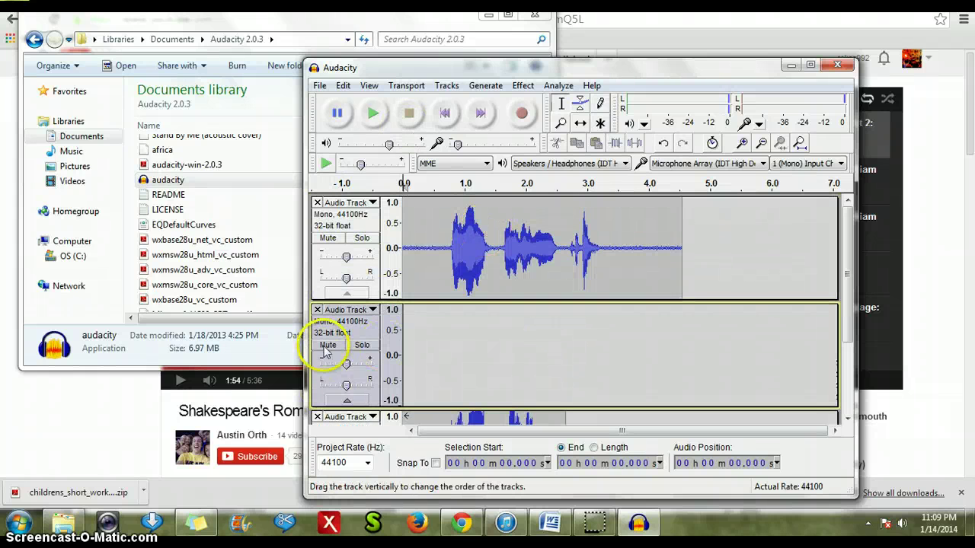
{"action": "left_click", "coordinate": [329, 239]}
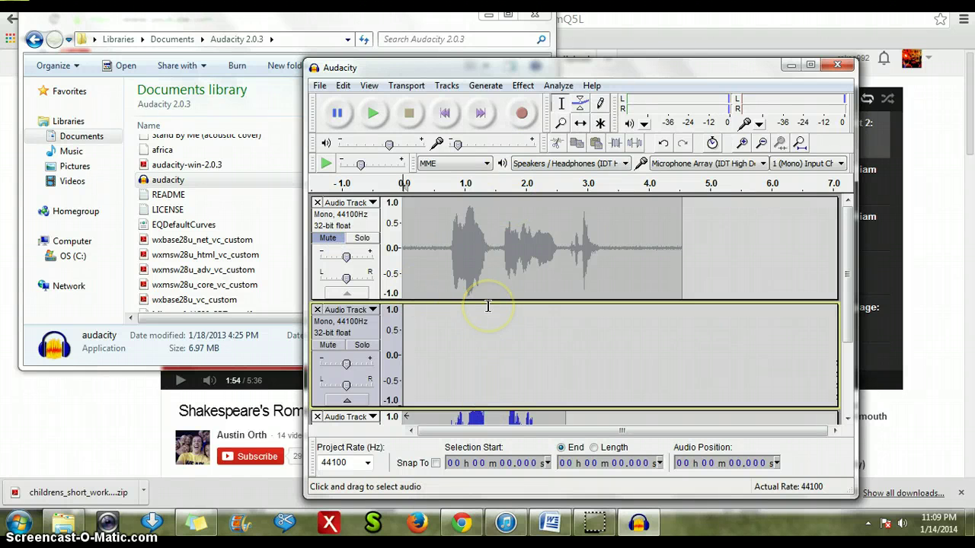
{"action": "scroll", "coordinate": [488, 307], "scroll_direction": "down", "scroll_amount": 3}
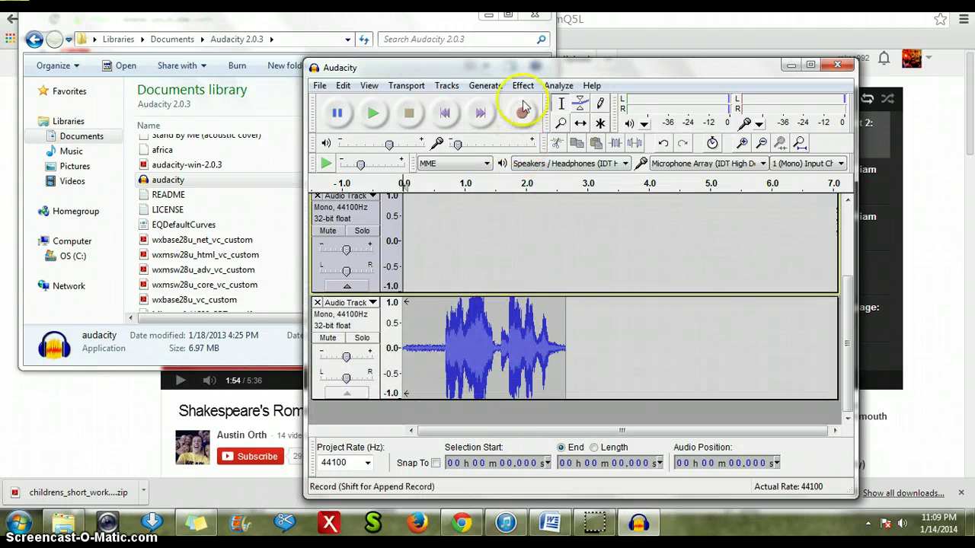
Move the second voice clip along the timeline with the Time Shift tool so it starts at about 4.1 seconds
{"action": "left_click", "coordinate": [581, 105]}
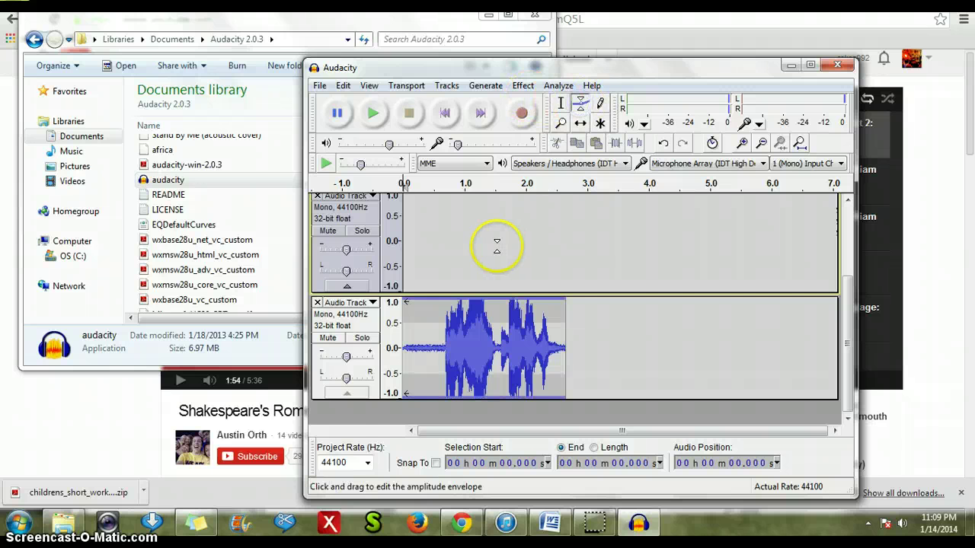
{"action": "scroll", "coordinate": [497, 246], "scroll_direction": "up", "scroll_amount": 3}
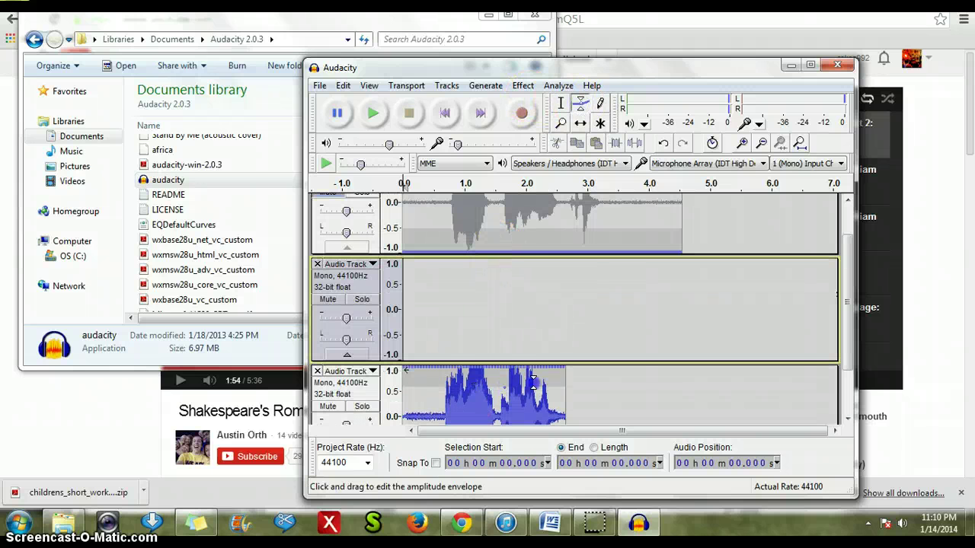
{"action": "scroll", "coordinate": [535, 381], "scroll_direction": "down", "scroll_amount": 2}
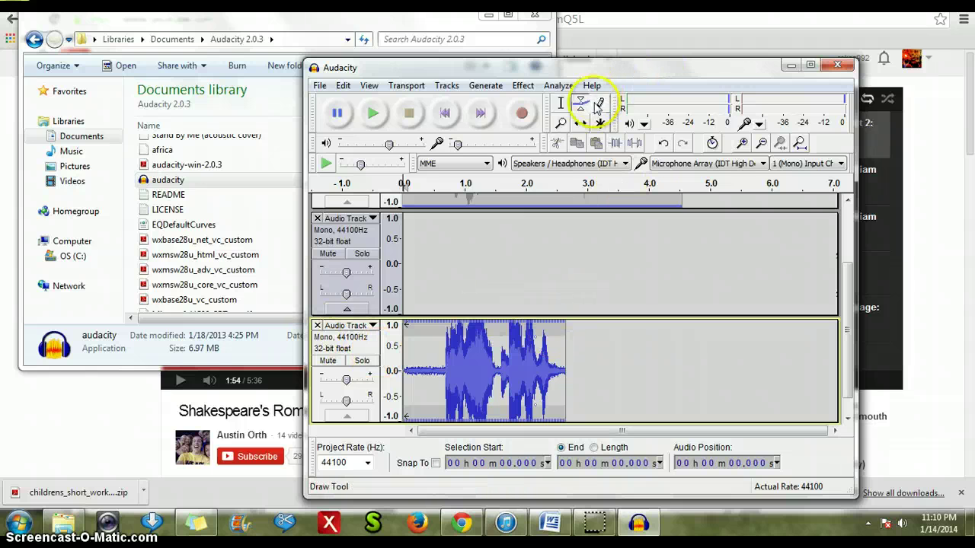
{"action": "left_click", "coordinate": [580, 123]}
{"action": "left_click_drag", "start_coordinate": [507, 370], "coordinate": [750, 335]}
{"action": "scroll", "coordinate": [751, 335], "scroll_direction": "up", "scroll_amount": 3}
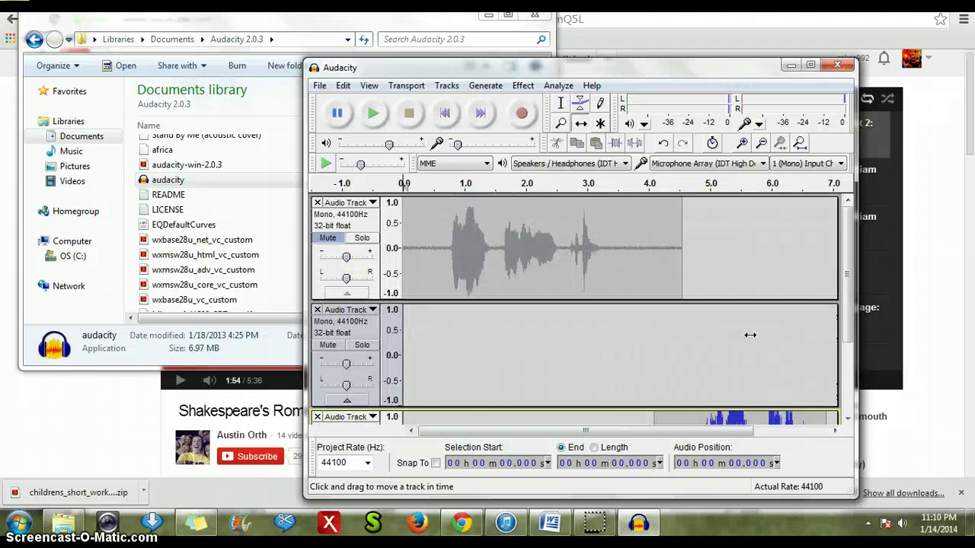
{"action": "scroll", "coordinate": [750, 336], "scroll_direction": "down", "scroll_amount": 3}
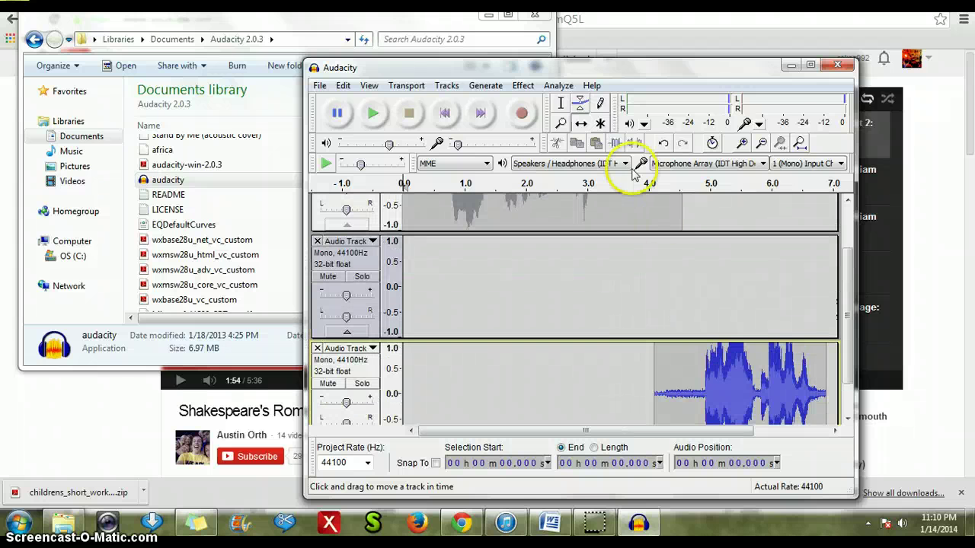
{"action": "left_click", "coordinate": [838, 69]}
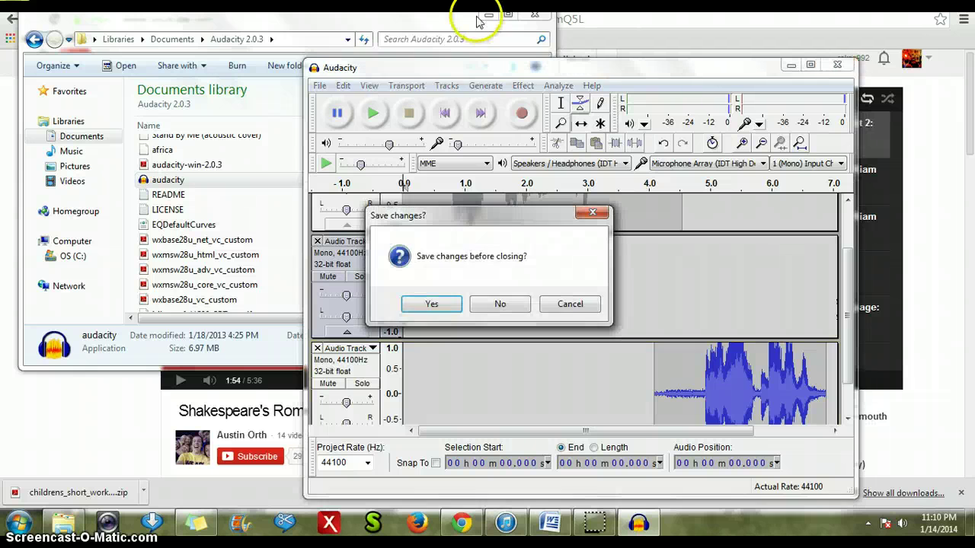
{"action": "left_click", "coordinate": [437, 304]}
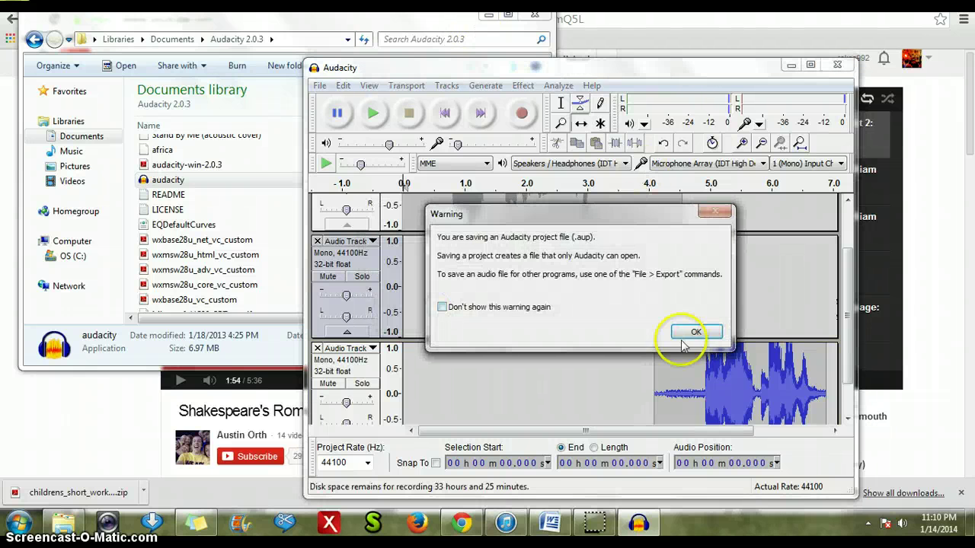
{"action": "left_click", "coordinate": [714, 328]}
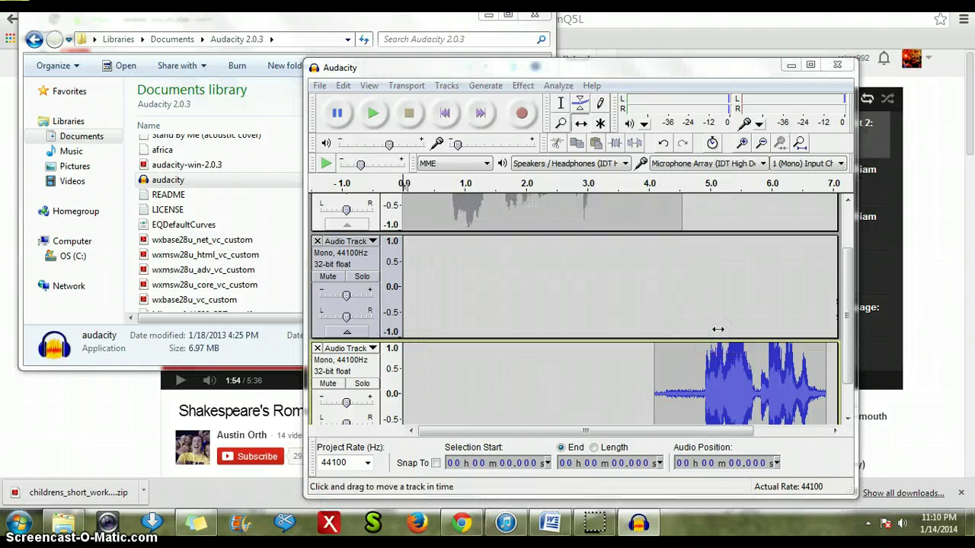
{"action": "left_click", "coordinate": [829, 63]}
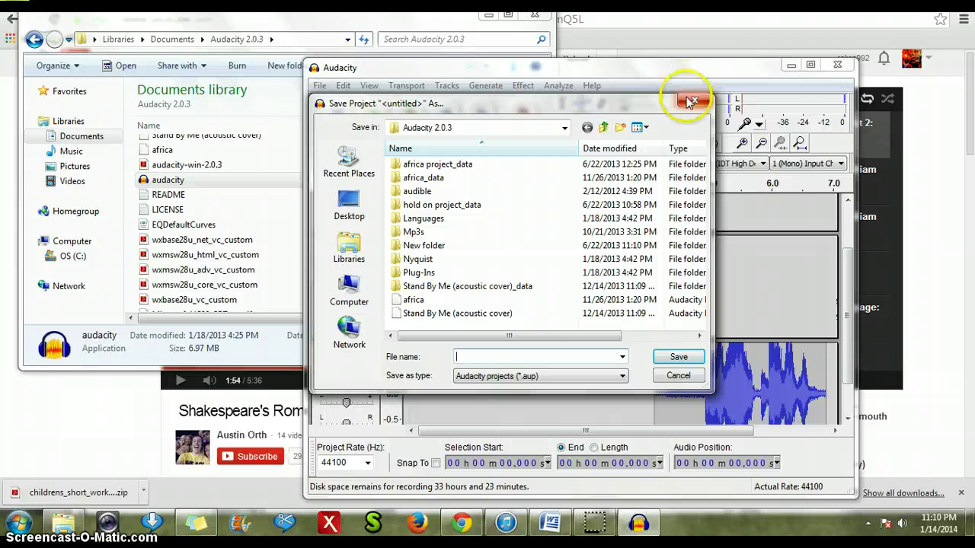
{"action": "left_click", "coordinate": [671, 377]}
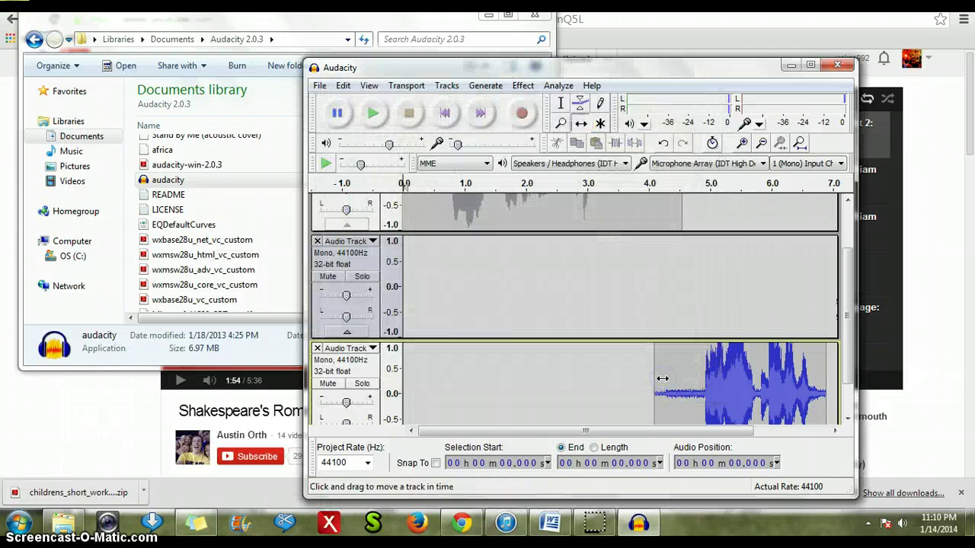
Minimize the Audacity window to return to the Romeo and Juliet video page in the browser
{"action": "left_click", "coordinate": [790, 63]}
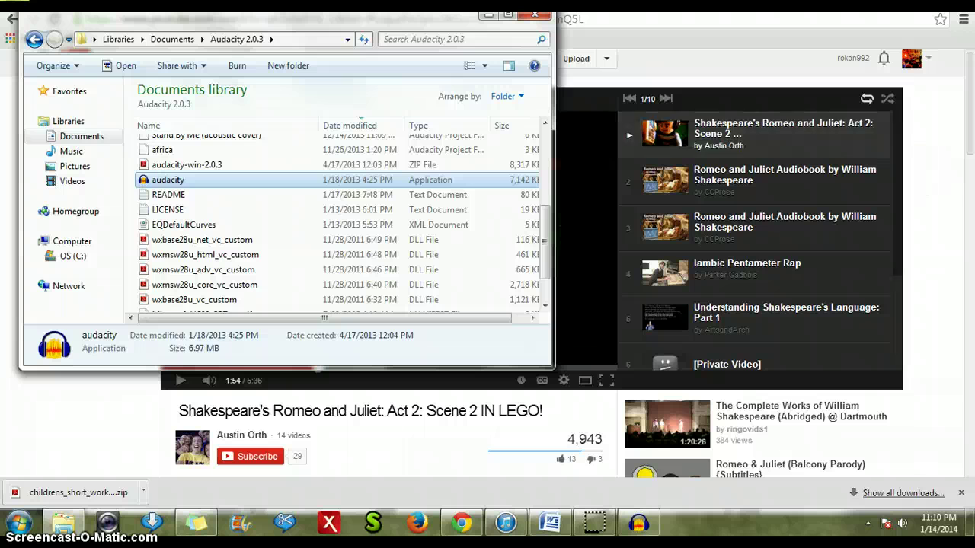
{"action": "left_click", "coordinate": [903, 150]}
{"action": "left_click", "coordinate": [940, 141]}
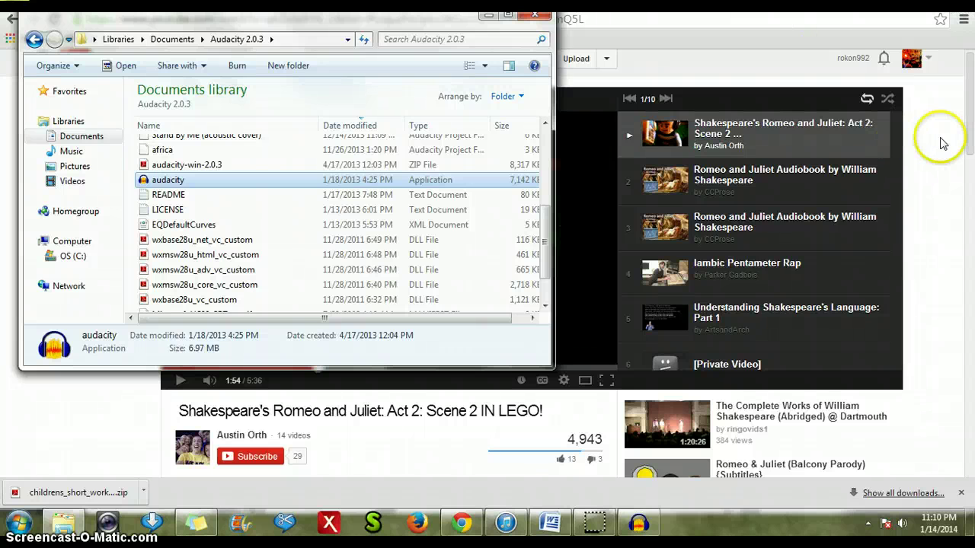